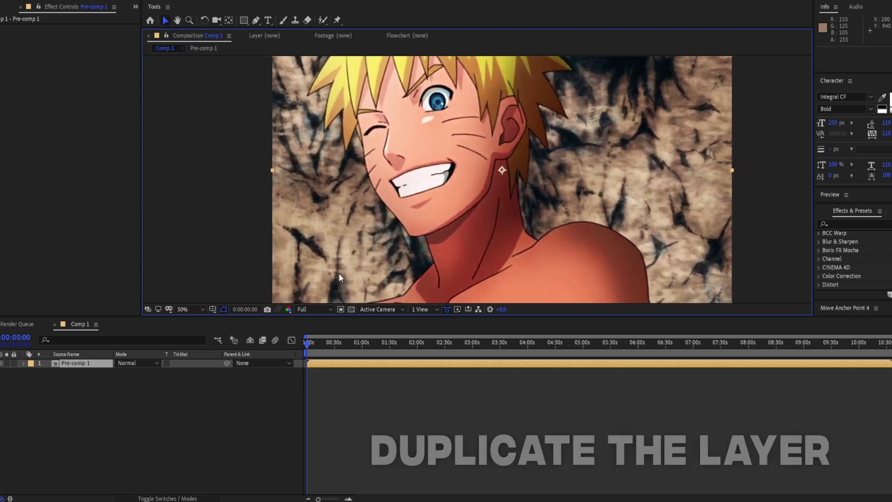
Duplicate the Pre-comp 1 layer with Ctrl+D so Comp 1 holds two copies
{"action": "left_click", "coordinate": [321, 362]}
{"action": "key", "text": "ctrl+d"}
{"action": "scroll", "coordinate": [350, 297], "scroll_direction": "up", "scroll_amount": 2}
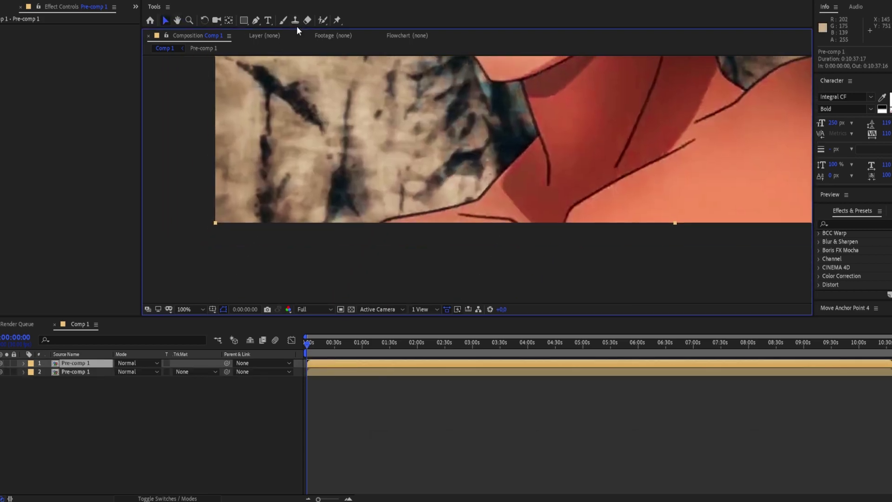
Begin a Pen mask on the top layer along the shoulder, neck, chin and jaw
{"action": "left_click", "coordinate": [255, 20]}
{"action": "scroll", "coordinate": [354, 214], "scroll_direction": "up", "scroll_amount": 1}
{"action": "scroll", "coordinate": [306, 249], "scroll_direction": "down", "scroll_amount": 1}
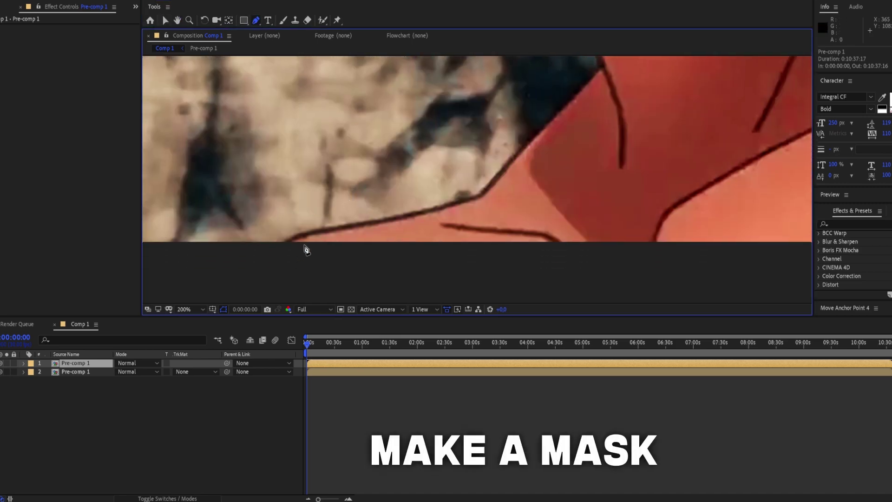
{"action": "left_click", "coordinate": [283, 243]}
{"action": "left_click", "coordinate": [354, 225]}
{"action": "left_click", "coordinate": [451, 203]}
{"action": "left_click", "coordinate": [478, 197]}
{"action": "scroll", "coordinate": [521, 223], "scroll_direction": "up", "scroll_amount": 3}
{"action": "left_click", "coordinate": [544, 203]}
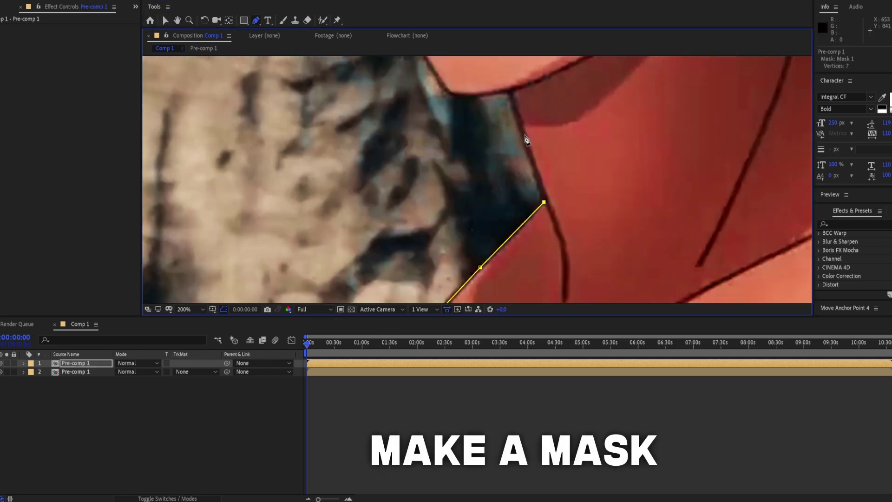
{"action": "left_click", "coordinate": [526, 139]}
{"action": "scroll", "coordinate": [527, 140], "scroll_direction": "up", "scroll_amount": 2}
{"action": "left_click", "coordinate": [518, 195]}
{"action": "scroll", "coordinate": [440, 170], "scroll_direction": "up", "scroll_amount": 2}
{"action": "left_click", "coordinate": [416, 191]}
{"action": "scroll", "coordinate": [409, 199], "scroll_direction": "up", "scroll_amount": 2}
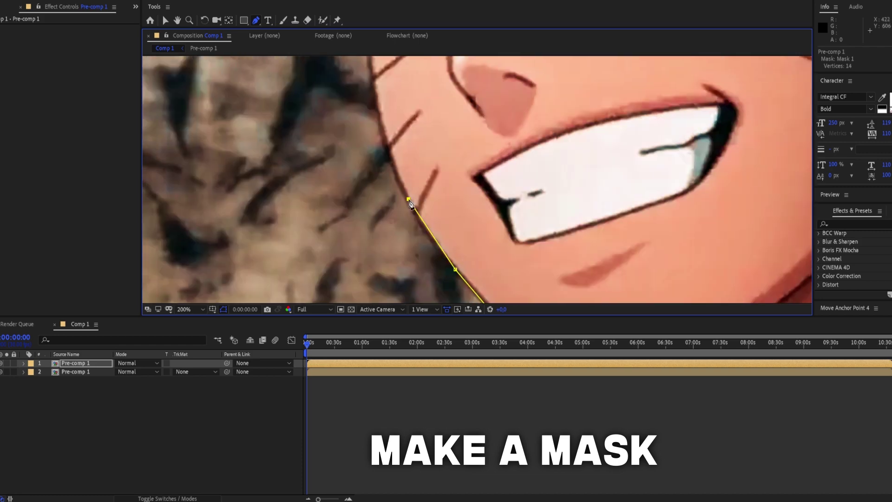
{"action": "left_click", "coordinate": [401, 204]}
{"action": "scroll", "coordinate": [398, 209], "scroll_direction": "up", "scroll_amount": 2}
{"action": "left_click", "coordinate": [433, 246]}
Extend the mask around the hair strands beside the cheek and the left hair spikes
{"action": "left_click", "coordinate": [403, 176]}
{"action": "left_click", "coordinate": [393, 191]}
{"action": "left_click", "coordinate": [381, 223]}
{"action": "left_click", "coordinate": [362, 272]}
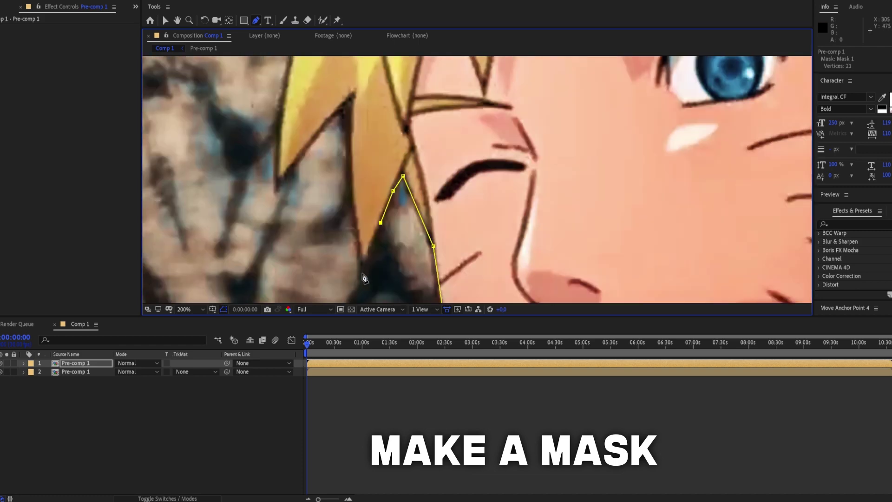
{"action": "left_click", "coordinate": [357, 242]}
{"action": "left_click", "coordinate": [350, 191]}
{"action": "left_click", "coordinate": [324, 129]}
{"action": "left_click", "coordinate": [297, 160]}
{"action": "left_click", "coordinate": [279, 191]}
{"action": "scroll", "coordinate": [288, 186], "scroll_direction": "up", "scroll_amount": 3}
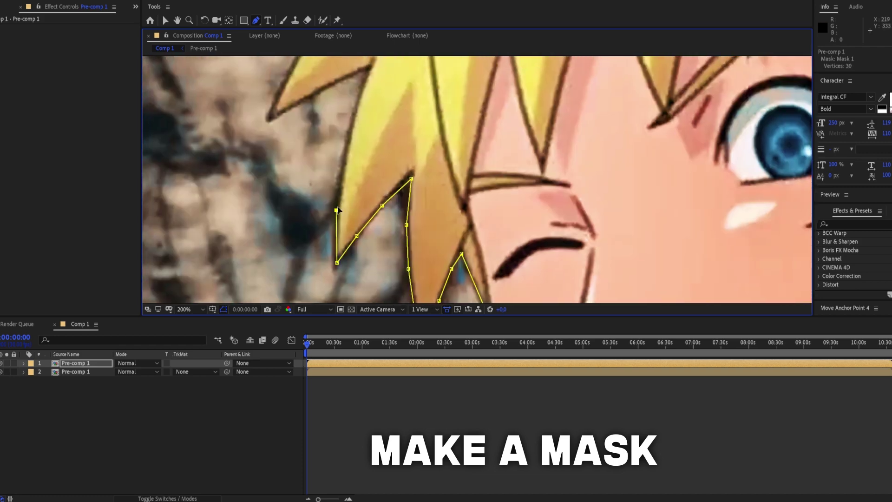
{"action": "left_click", "coordinate": [342, 211]}
{"action": "left_click", "coordinate": [365, 217]}
{"action": "scroll", "coordinate": [353, 181], "scroll_direction": "up", "scroll_amount": 3}
{"action": "left_click", "coordinate": [394, 210]}
{"action": "scroll", "coordinate": [409, 199], "scroll_direction": "up", "scroll_amount": 2}
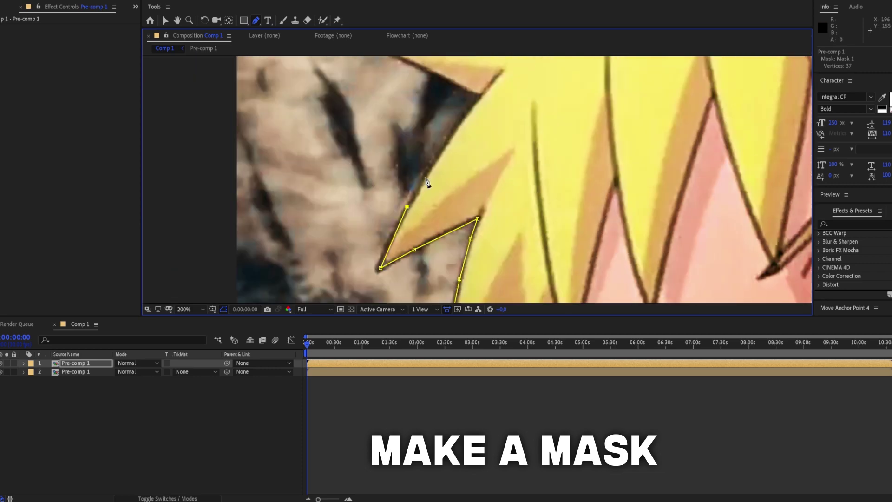
{"action": "left_click", "coordinate": [427, 205]}
{"action": "scroll", "coordinate": [441, 209], "scroll_direction": "up", "scroll_amount": 2}
{"action": "left_click", "coordinate": [479, 180]}
Carry the mask over the top edge and down the right and brown hair spikes
{"action": "left_click", "coordinate": [390, 163]}
{"action": "scroll", "coordinate": [418, 167], "scroll_direction": "up", "scroll_amount": 2}
{"action": "left_click", "coordinate": [451, 171]}
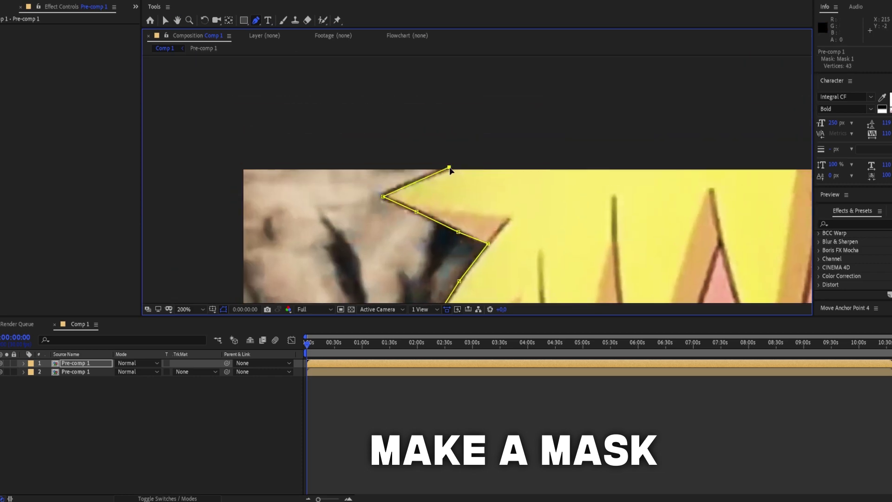
{"action": "scroll", "coordinate": [465, 182], "scroll_direction": "up", "scroll_amount": 3}
{"action": "left_click", "coordinate": [483, 186]}
{"action": "left_click", "coordinate": [480, 193]}
{"action": "scroll", "coordinate": [483, 191], "scroll_direction": "down", "scroll_amount": 2}
{"action": "left_click", "coordinate": [530, 202]}
{"action": "left_click", "coordinate": [564, 228]}
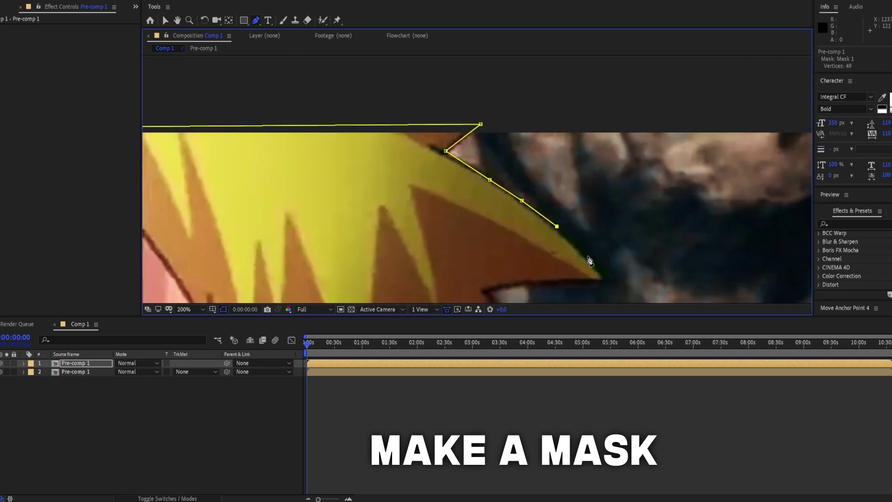
{"action": "left_click", "coordinate": [610, 279]}
{"action": "scroll", "coordinate": [604, 274], "scroll_direction": "down", "scroll_amount": 3}
{"action": "left_click", "coordinate": [485, 197]}
{"action": "scroll", "coordinate": [481, 205], "scroll_direction": "down", "scroll_amount": 2}
{"action": "left_click", "coordinate": [483, 195]}
{"action": "scroll", "coordinate": [483, 195], "scroll_direction": "down", "scroll_amount": 2}
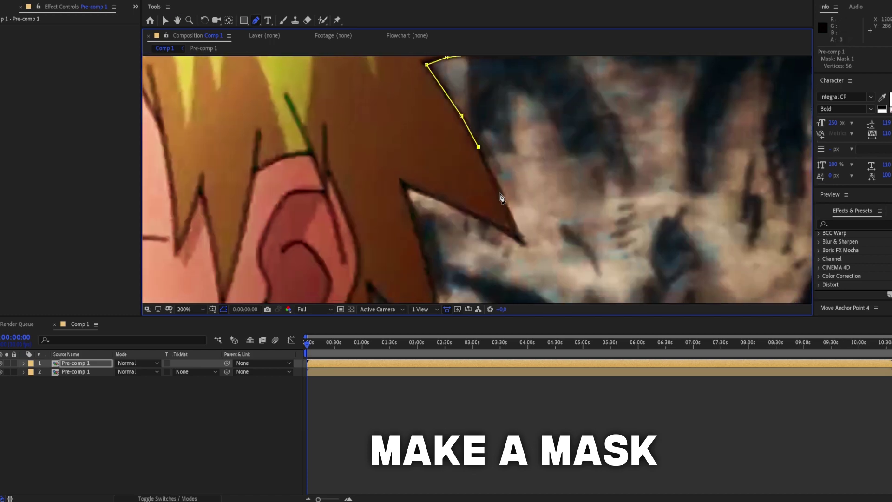
{"action": "left_click", "coordinate": [523, 249]}
{"action": "scroll", "coordinate": [524, 249], "scroll_direction": "down", "scroll_amount": 2}
{"action": "left_click", "coordinate": [503, 170]}
Trace the hair spikes behind the ear and beside the neck, then the neck's right side
{"action": "left_click", "coordinate": [445, 148]}
{"action": "scroll", "coordinate": [464, 158], "scroll_direction": "down", "scroll_amount": 2}
{"action": "left_click", "coordinate": [462, 142]}
{"action": "scroll", "coordinate": [465, 149], "scroll_direction": "down", "scroll_amount": 2}
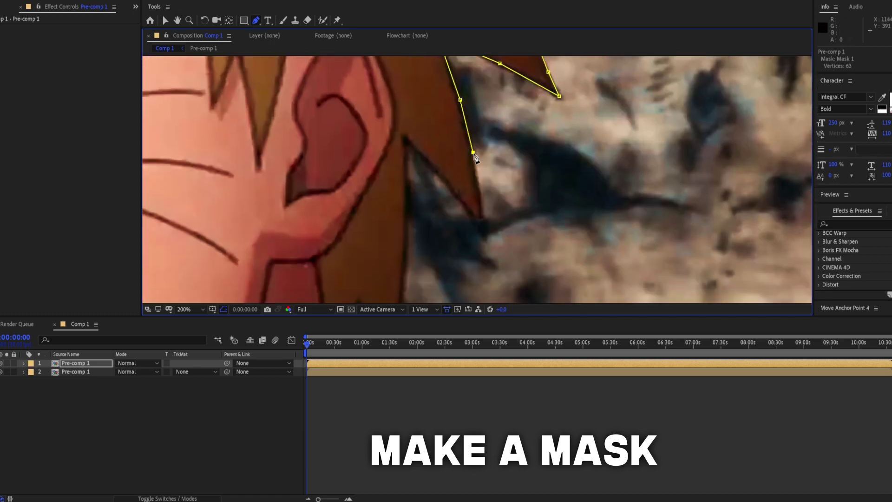
{"action": "scroll", "coordinate": [474, 153], "scroll_direction": "down", "scroll_amount": 2}
{"action": "left_click", "coordinate": [460, 141]}
{"action": "left_click", "coordinate": [413, 91]}
{"action": "scroll", "coordinate": [418, 102], "scroll_direction": "down", "scroll_amount": 2}
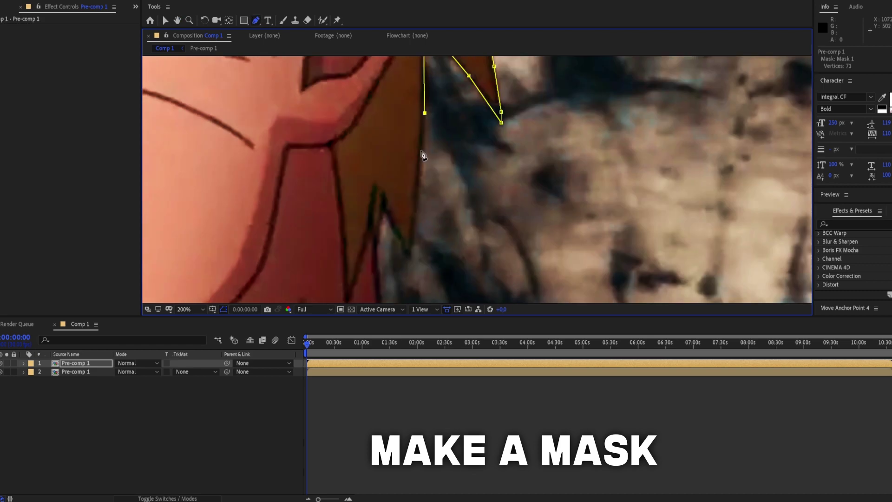
{"action": "left_click", "coordinate": [424, 155]}
{"action": "left_click", "coordinate": [421, 197]}
{"action": "scroll", "coordinate": [422, 186], "scroll_direction": "down", "scroll_amount": 2}
{"action": "left_click", "coordinate": [442, 188]}
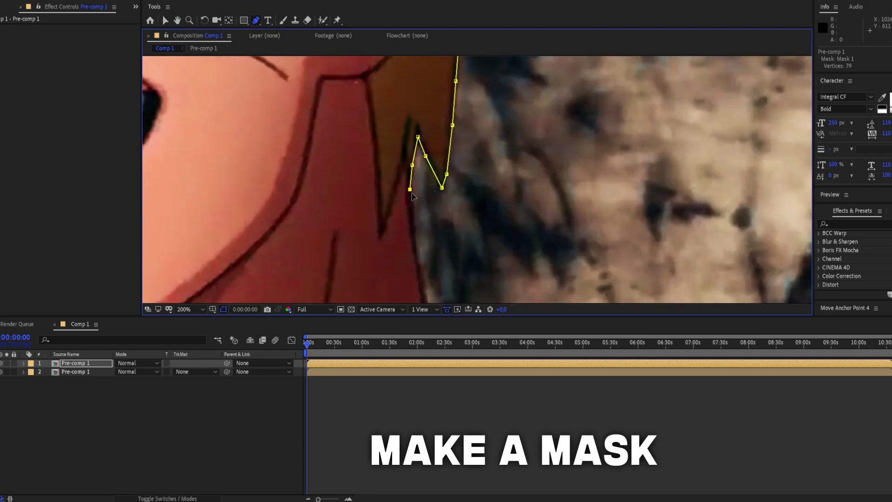
{"action": "left_click", "coordinate": [415, 198]}
{"action": "scroll", "coordinate": [415, 197], "scroll_direction": "down", "scroll_amount": 3}
{"action": "left_click", "coordinate": [435, 180]}
{"action": "left_click", "coordinate": [442, 203]}
Trace the right shoulder and close the 99-vertex mask on its first point
{"action": "left_click", "coordinate": [563, 193]}
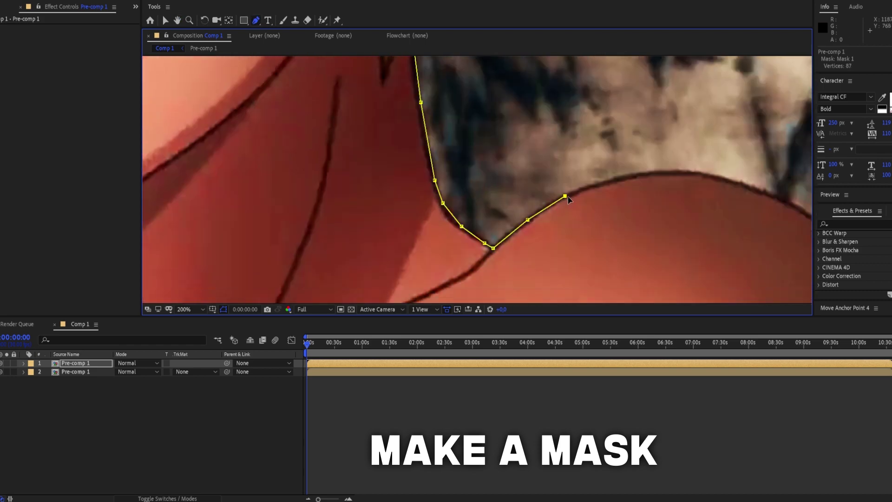
{"action": "scroll", "coordinate": [563, 193], "scroll_direction": "right", "scroll_amount": 2}
{"action": "left_click", "coordinate": [578, 161]}
{"action": "scroll", "coordinate": [622, 170], "scroll_direction": "right", "scroll_amount": 2}
{"action": "left_click", "coordinate": [557, 168]}
{"action": "scroll", "coordinate": [534, 163], "scroll_direction": "right", "scroll_amount": 2}
{"action": "left_click", "coordinate": [533, 161]}
{"action": "scroll", "coordinate": [533, 162], "scroll_direction": "right", "scroll_amount": 2}
{"action": "left_click", "coordinate": [492, 139]}
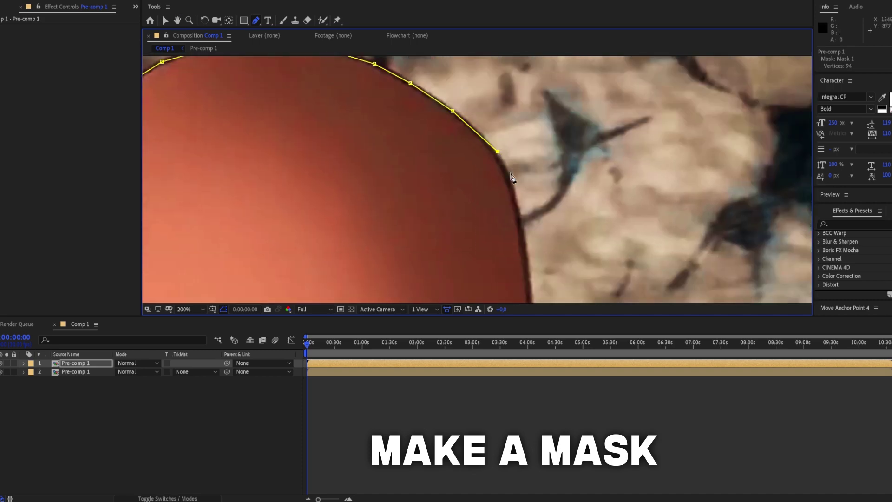
{"action": "scroll", "coordinate": [502, 162], "scroll_direction": "down", "scroll_amount": 2}
{"action": "left_click", "coordinate": [499, 98]}
{"action": "left_click", "coordinate": [506, 160]}
{"action": "scroll", "coordinate": [521, 237], "scroll_direction": "down", "scroll_amount": 3}
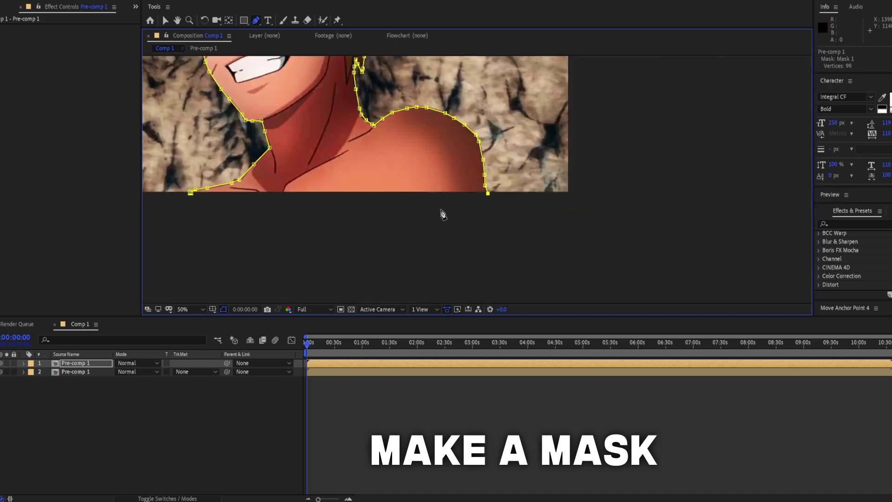
{"action": "scroll", "coordinate": [536, 200], "scroll_direction": "left", "scroll_amount": 2}
{"action": "left_click", "coordinate": [362, 192]}
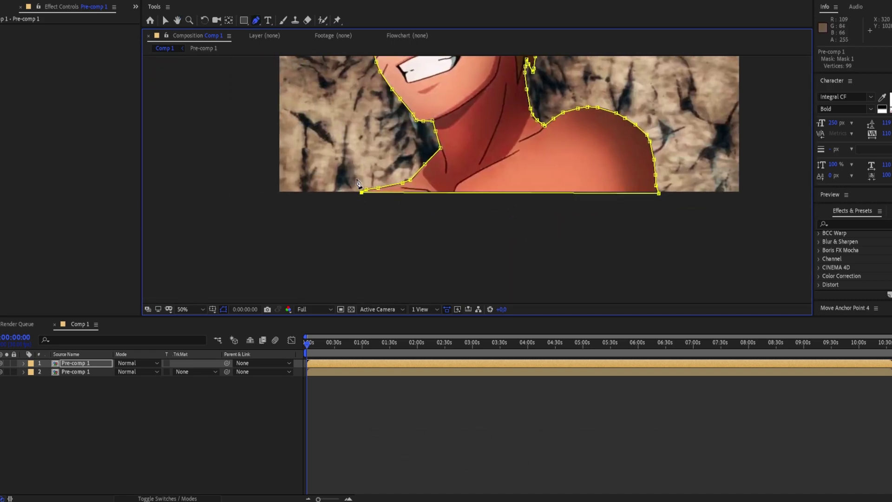
{"action": "scroll", "coordinate": [362, 200], "scroll_direction": "up", "scroll_amount": 2}
{"action": "scroll", "coordinate": [363, 207], "scroll_direction": "up", "scroll_amount": 2}
{"action": "scroll", "coordinate": [363, 217], "scroll_direction": "up", "scroll_amount": 2}
{"action": "scroll", "coordinate": [364, 223], "scroll_direction": "up", "scroll_amount": 1}
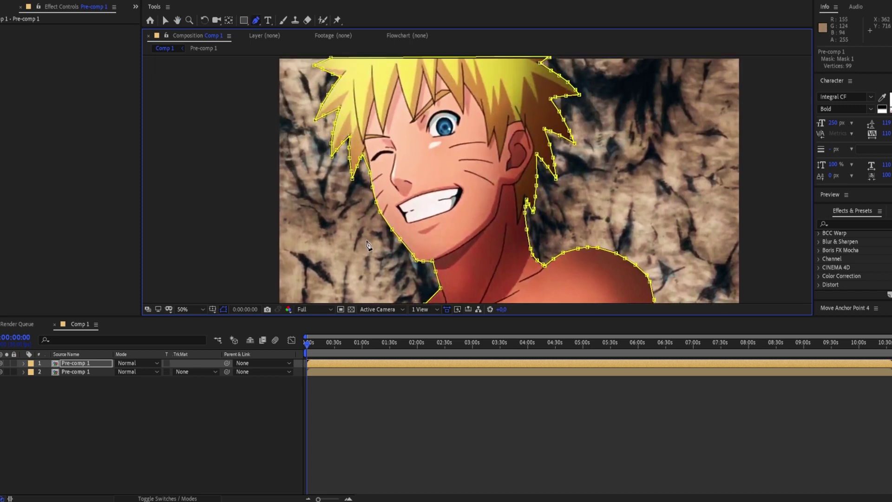
{"action": "scroll", "coordinate": [374, 241], "scroll_direction": "left", "scroll_amount": 1}
{"action": "scroll", "coordinate": [379, 237], "scroll_direction": "up", "scroll_amount": 1}
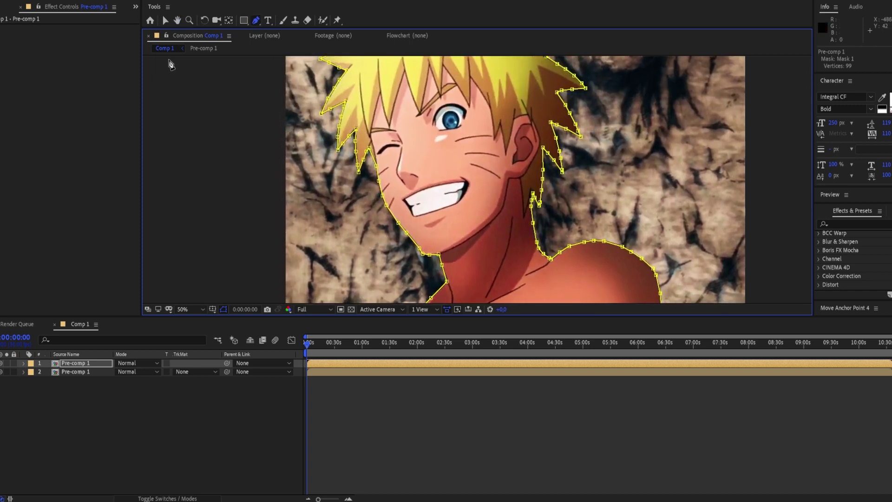
Duplicate the masked Pre-comp 1 layer again
{"action": "left_click", "coordinate": [165, 21]}
{"action": "left_click", "coordinate": [375, 370]}
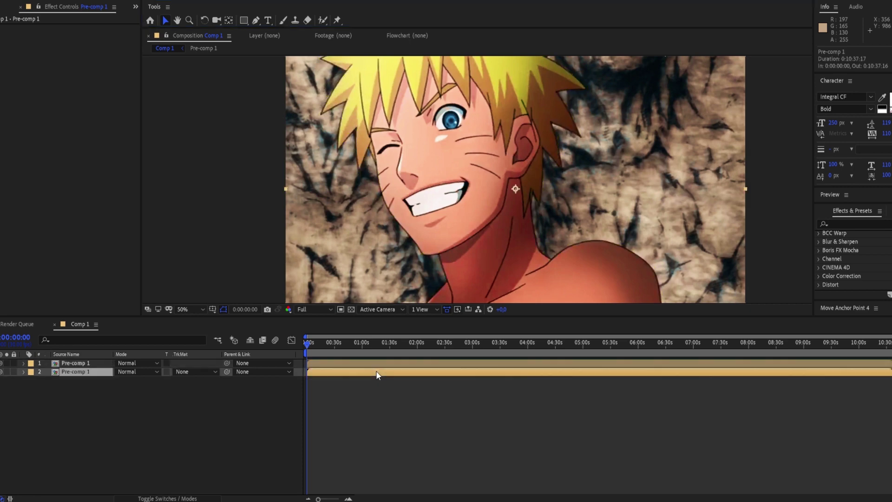
{"action": "key", "text": "ctrl+d"}
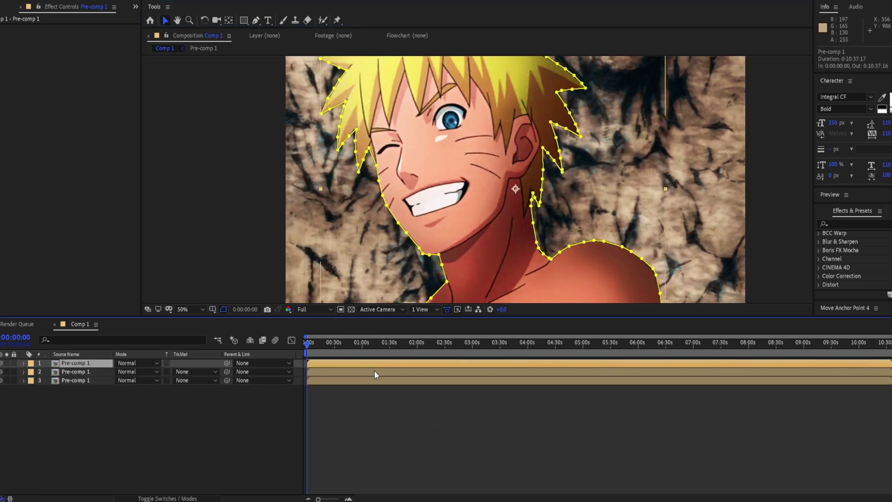
Apply the Saber effect to the middle Pre-comp 1 layer
{"action": "left_click", "coordinate": [375, 372]}
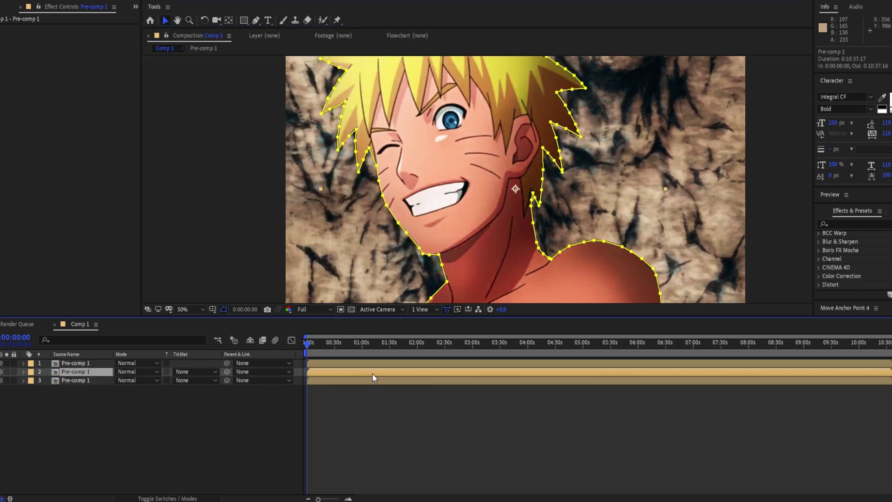
{"action": "left_click", "coordinate": [832, 224]}
{"action": "type", "text": "sa"}
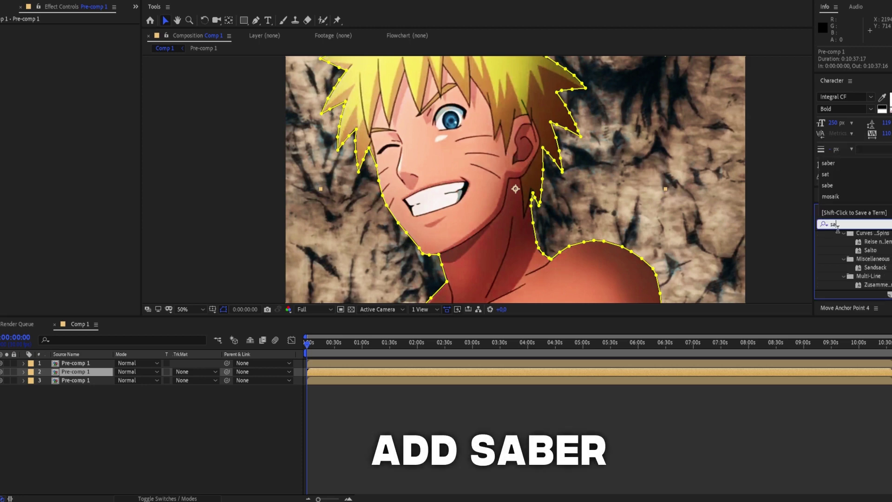
{"action": "type", "text": "ber"}
{"action": "left_click_drag", "start_coordinate": [846, 245], "coordinate": [534, 373]}
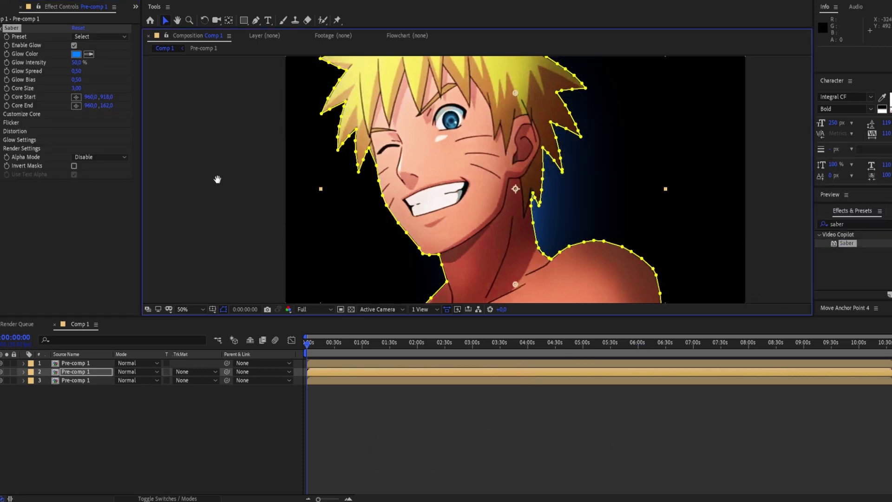
{"action": "left_click_drag", "start_coordinate": [213, 181], "coordinate": [233, 168]}
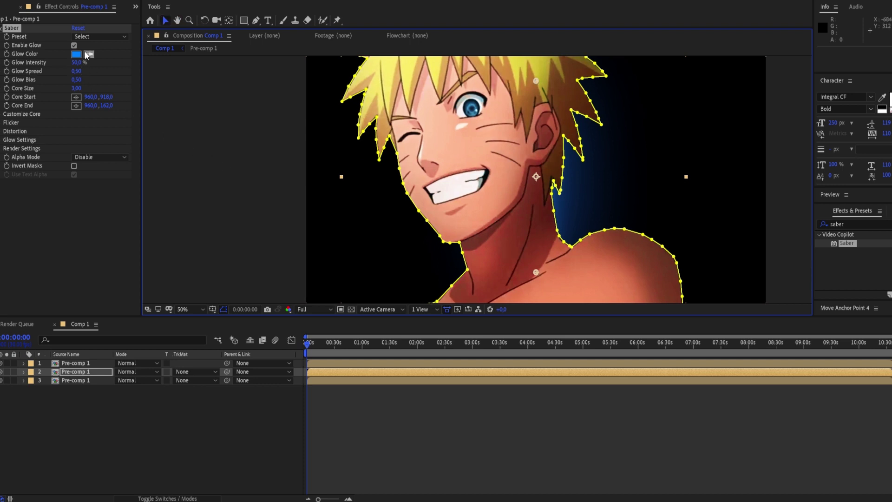
Set Saber to the Fog preset with Layer Masks as the core type
{"action": "left_click", "coordinate": [89, 38]}
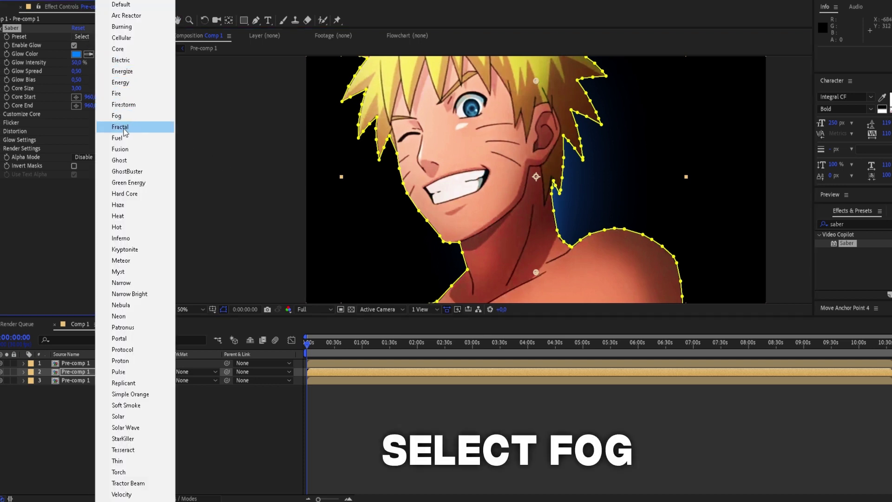
{"action": "left_click", "coordinate": [122, 118]}
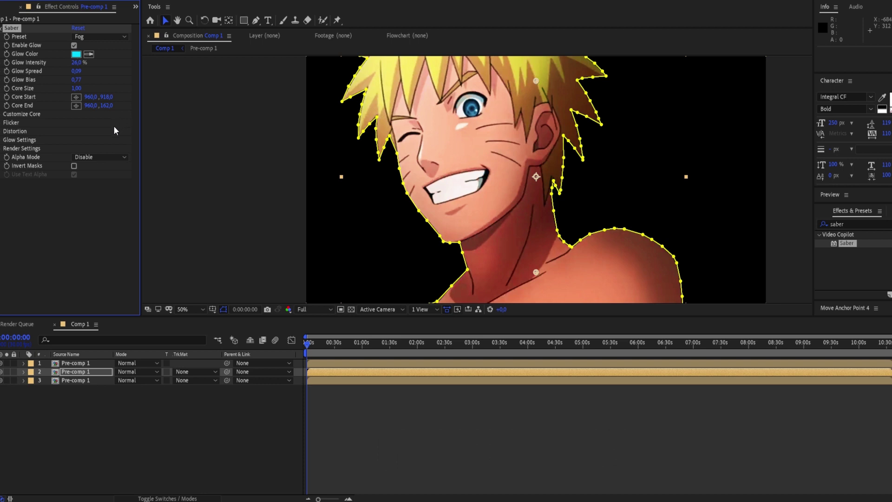
{"action": "left_click", "coordinate": [1, 114]}
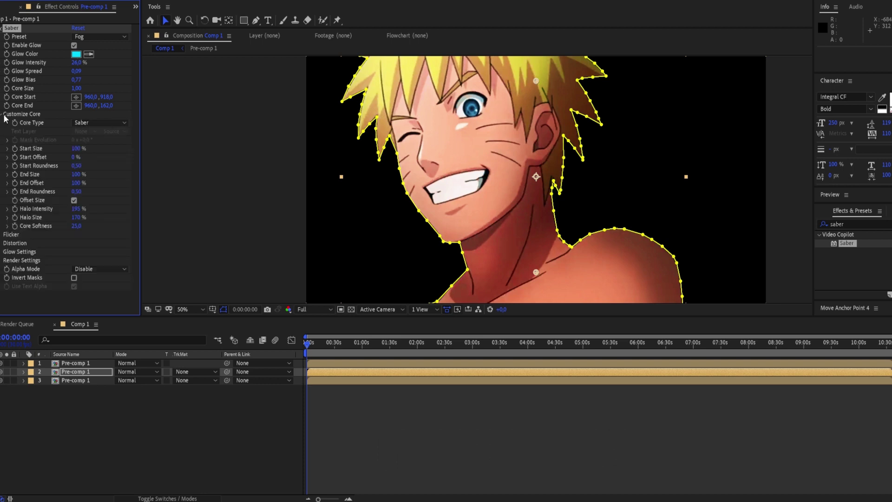
{"action": "left_click", "coordinate": [100, 122]}
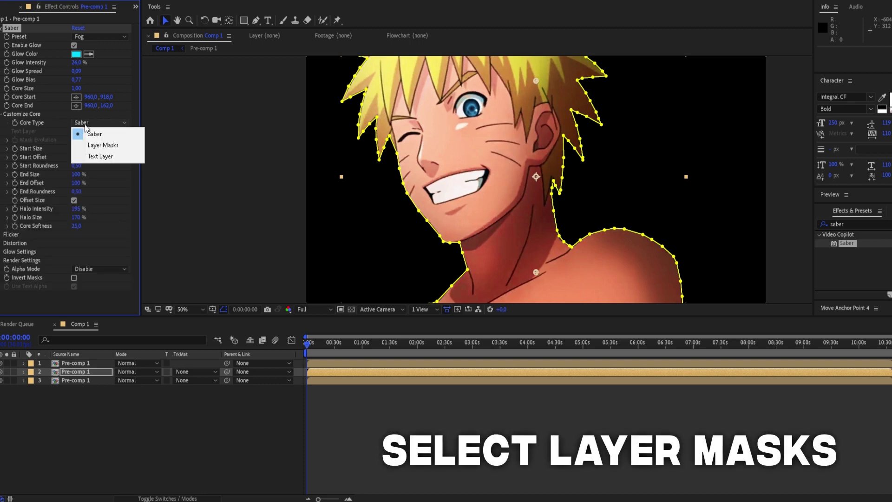
{"action": "left_click", "coordinate": [93, 146]}
Collapse Customize Core and set layer 2's blend mode to Add
{"action": "left_click", "coordinate": [1, 114]}
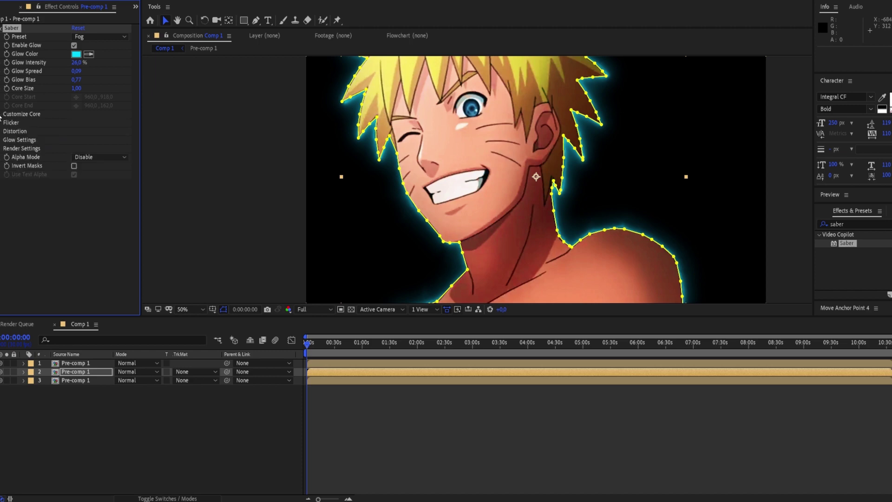
{"action": "left_click", "coordinate": [142, 372]}
{"action": "left_click", "coordinate": [181, 166]}
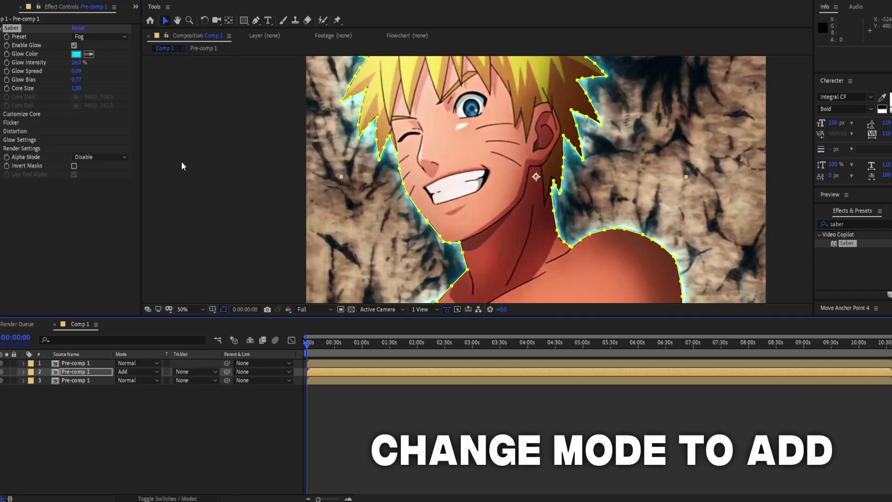
Check the Glow Color, keep the cyan, and zoom the viewer back to 50%
{"action": "left_click", "coordinate": [76, 54]}
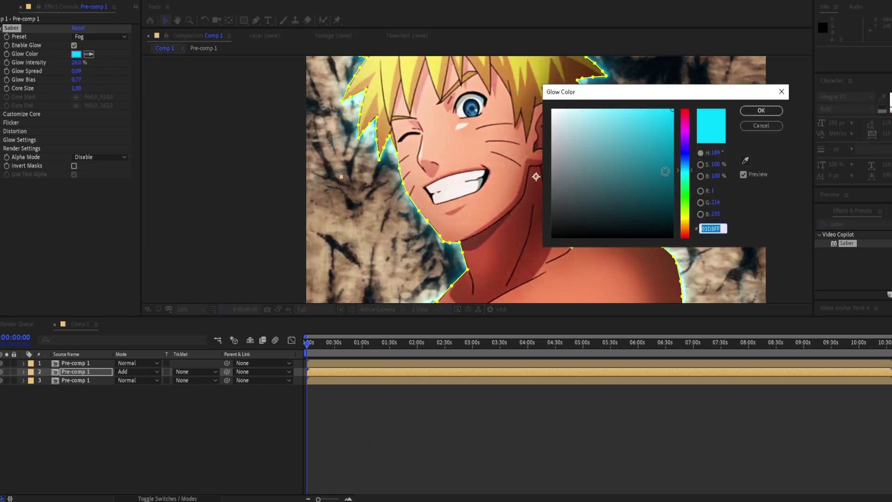
{"action": "left_click_drag", "start_coordinate": [686, 173], "coordinate": [689, 172]}
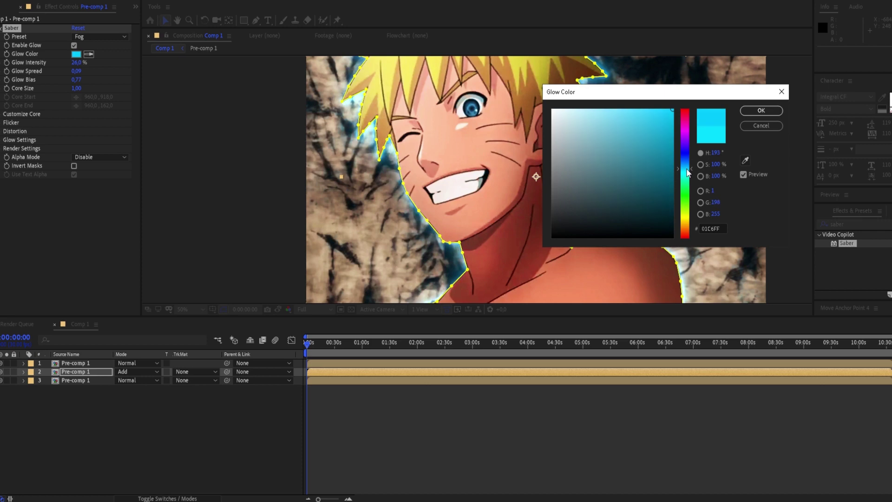
{"action": "left_click", "coordinate": [757, 112]}
{"action": "scroll", "coordinate": [616, 171], "scroll_direction": "down", "scroll_amount": 2}
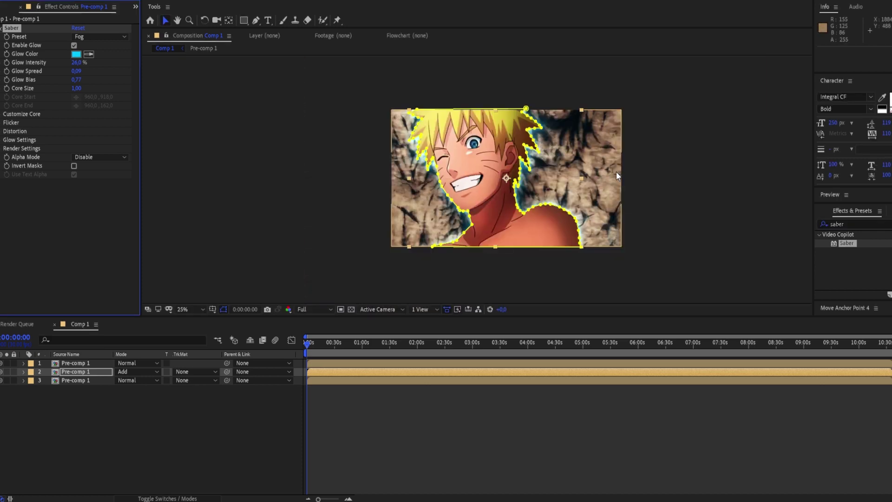
{"action": "left_click_drag", "start_coordinate": [616, 171], "coordinate": [624, 181]}
{"action": "key", "text": "period"}
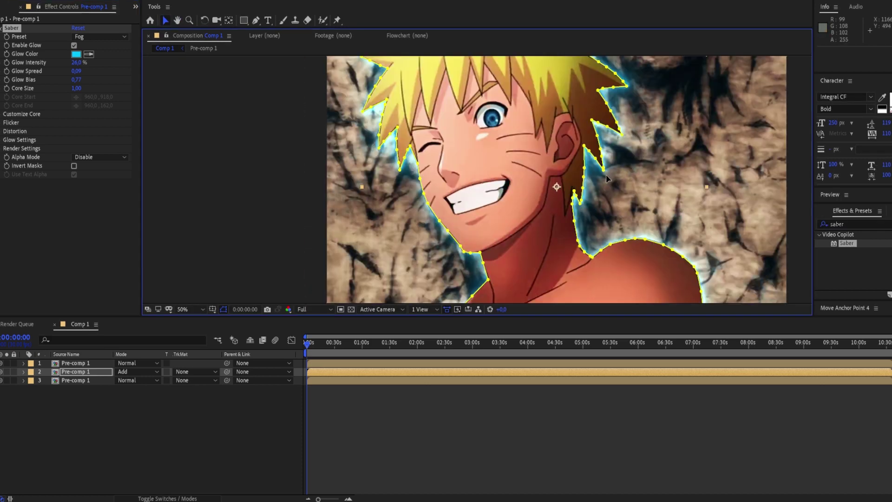
{"action": "left_click", "coordinate": [355, 365]}
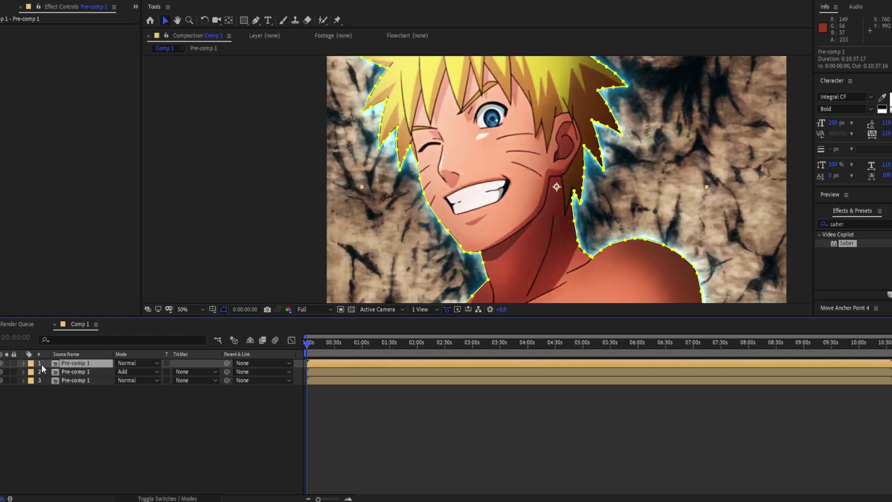
Give Mask 1 on the top Pre-comp 1 layer a Mask Feather of 10 pixels
{"action": "left_click", "coordinate": [23, 363]}
{"action": "left_click", "coordinate": [32, 372]}
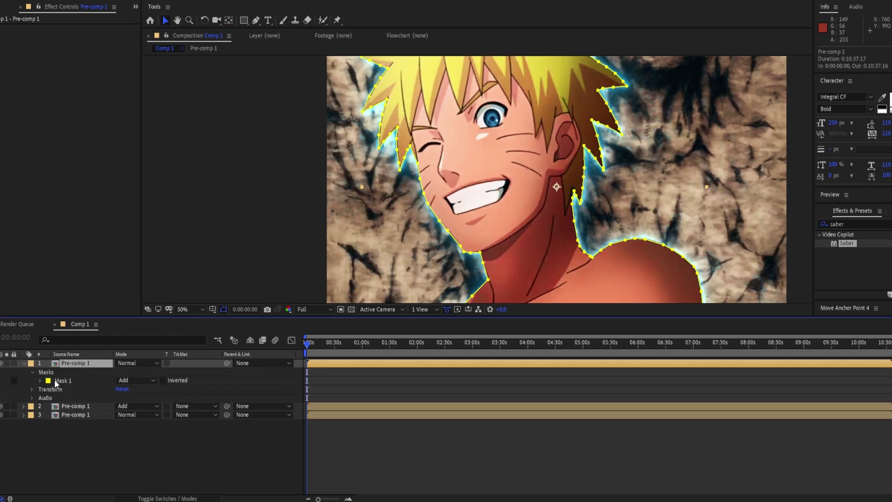
{"action": "left_click", "coordinate": [40, 380]}
{"action": "type", "text": "10"}
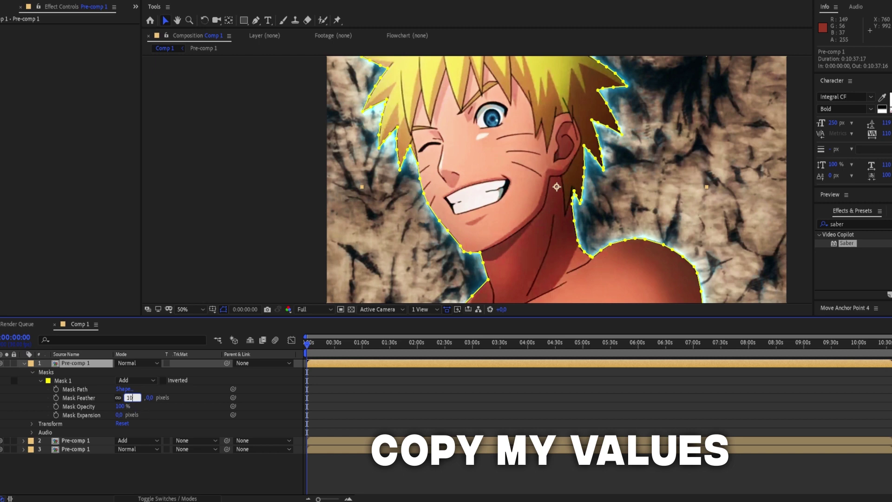
{"action": "key", "text": "Return"}
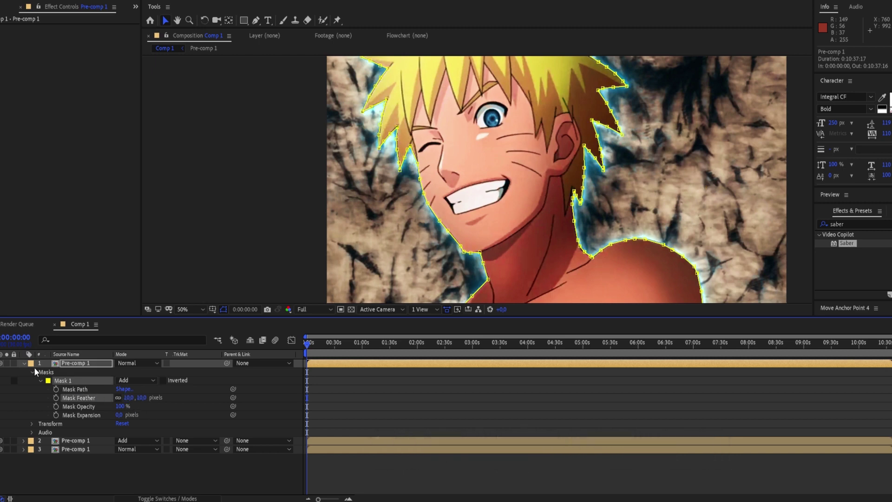
{"action": "left_click", "coordinate": [23, 363]}
{"action": "left_click", "coordinate": [315, 381]}
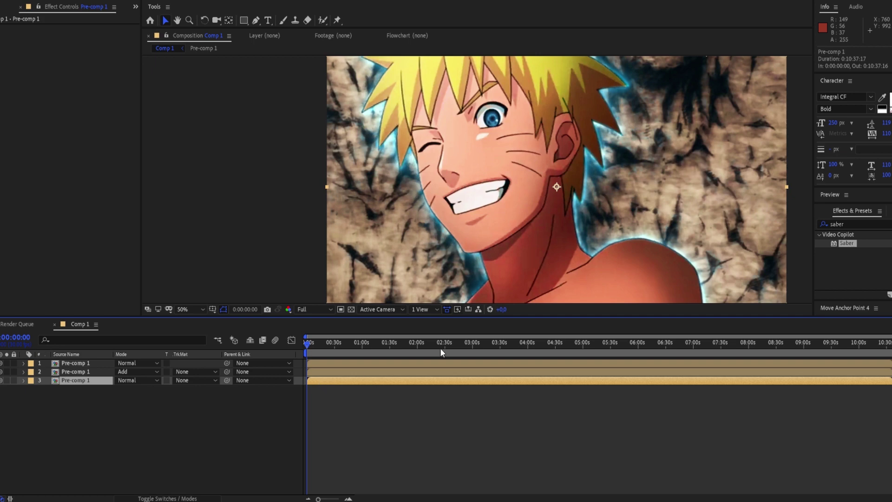
Apply BCC Fast Lens Blur to the bottom layer with Iris Scale 5
{"action": "left_click", "coordinate": [852, 224]}
{"action": "type", "text": "fast"}
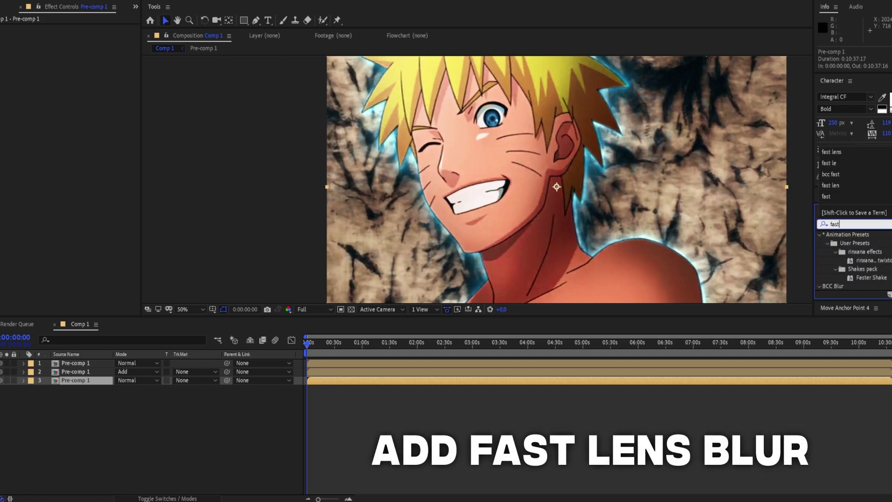
{"action": "scroll", "coordinate": [852, 244], "scroll_direction": "down", "scroll_amount": 2}
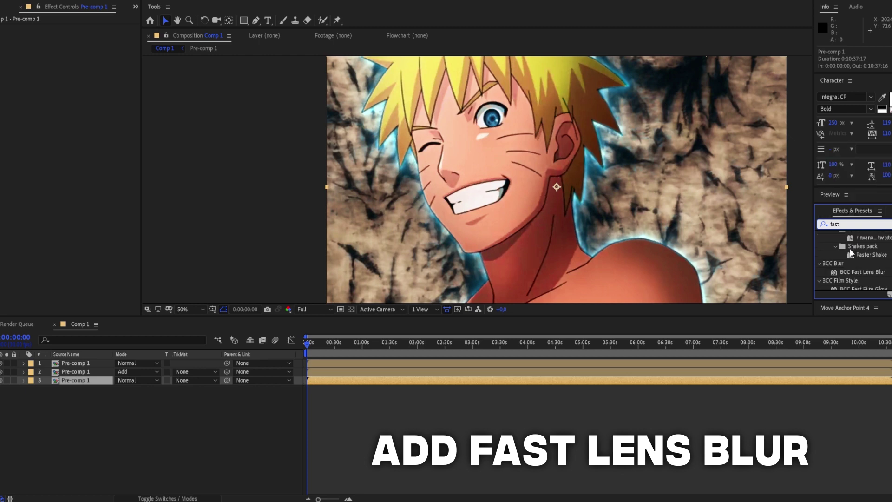
{"action": "double_click", "coordinate": [852, 273]}
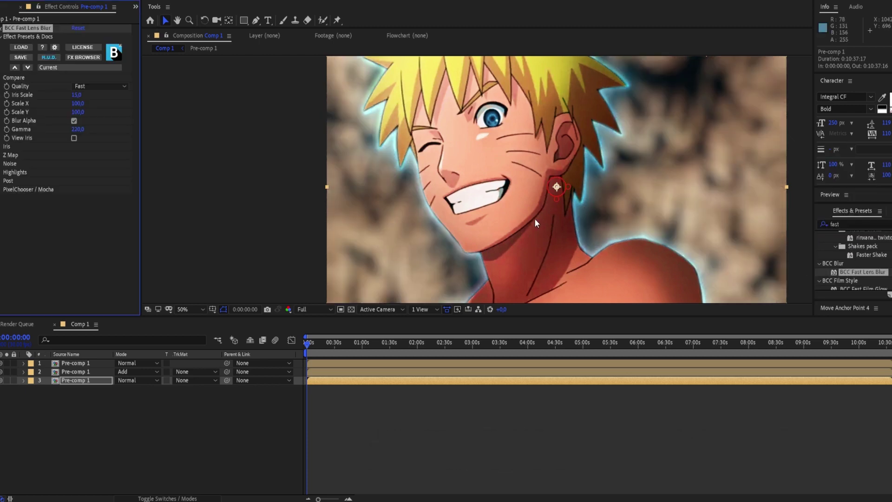
{"action": "left_click", "coordinate": [77, 95]}
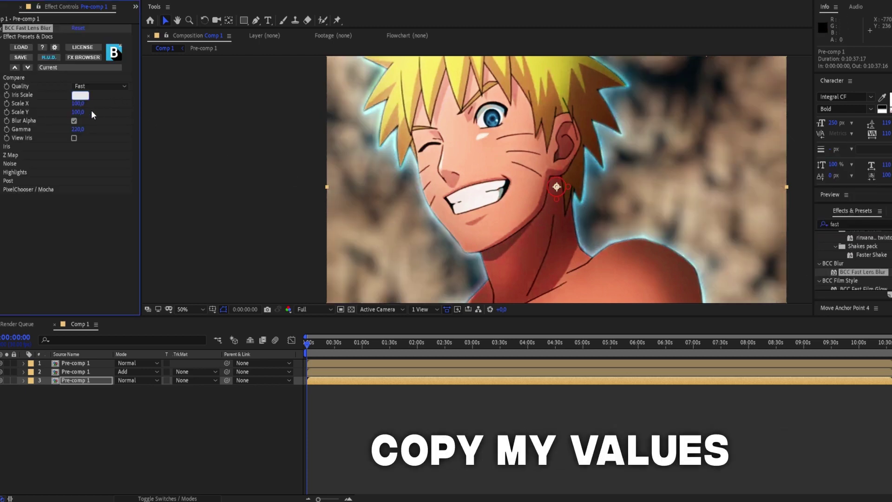
{"action": "type", "text": "5"}
{"action": "key", "text": "Return"}
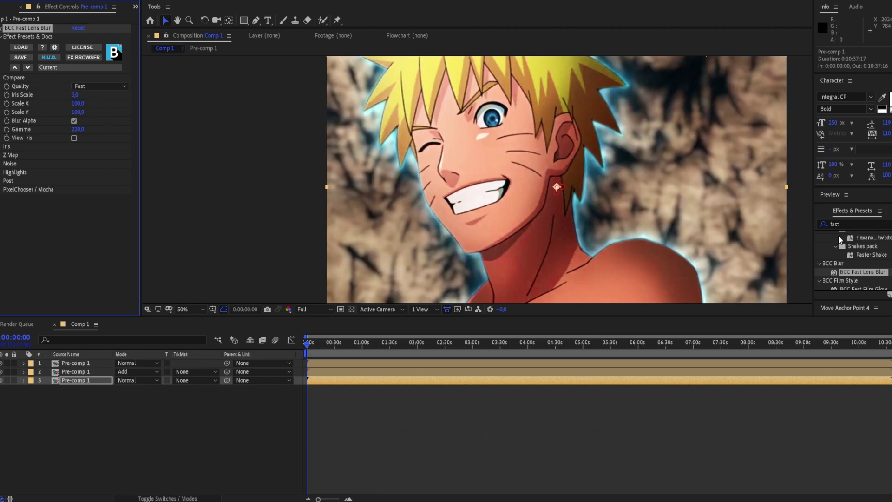
Zoom the viewer to 25% and show the Project panel with the anime clip selected
{"action": "key", "text": "comma"}
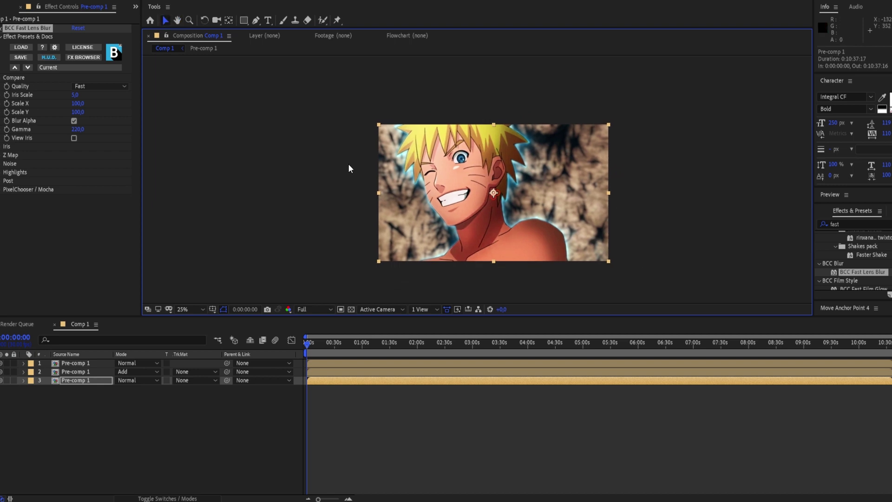
{"action": "left_click", "coordinate": [135, 8]}
{"action": "left_click", "coordinate": [144, 29]}
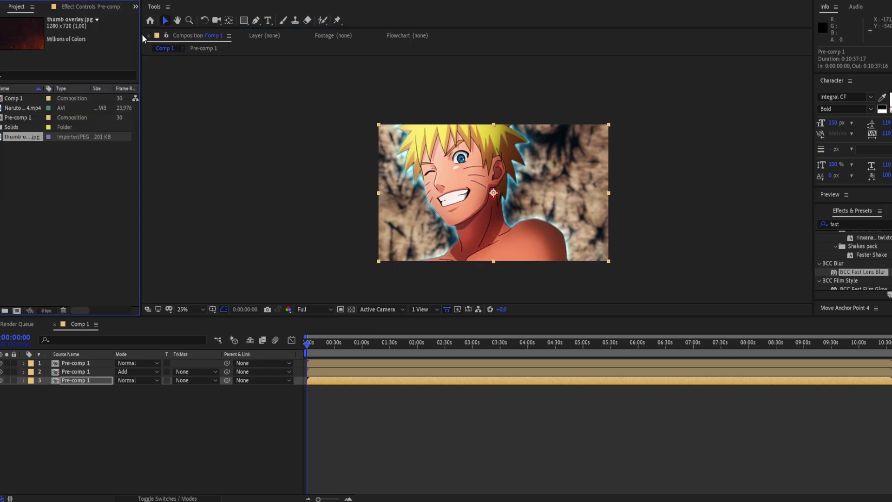
{"action": "left_click", "coordinate": [20, 107]}
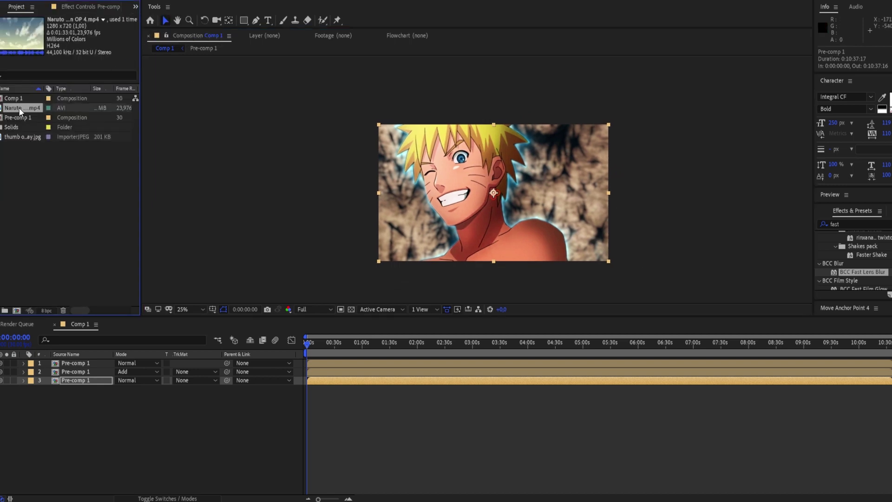
Add thumb overlay.jpg as a layer above the background and scale it to 150%
{"action": "left_click", "coordinate": [18, 136]}
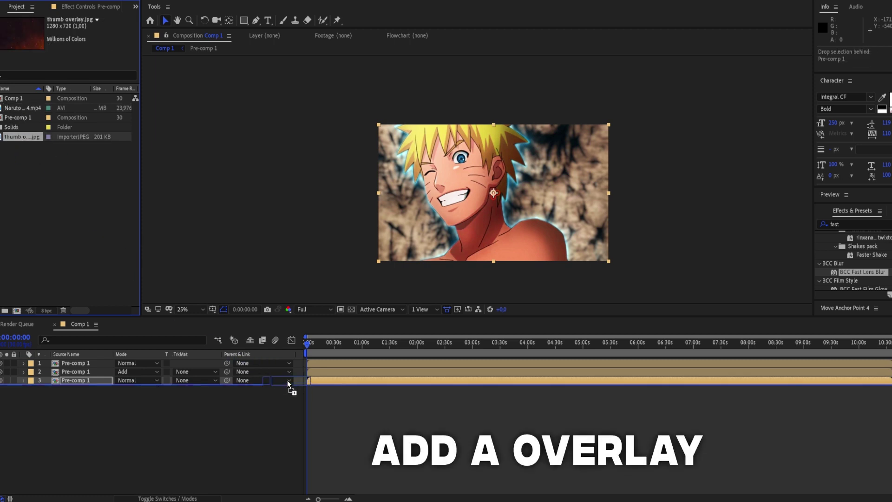
{"action": "left_click_drag", "start_coordinate": [19, 136], "coordinate": [286, 378]}
{"action": "key", "text": "period"}
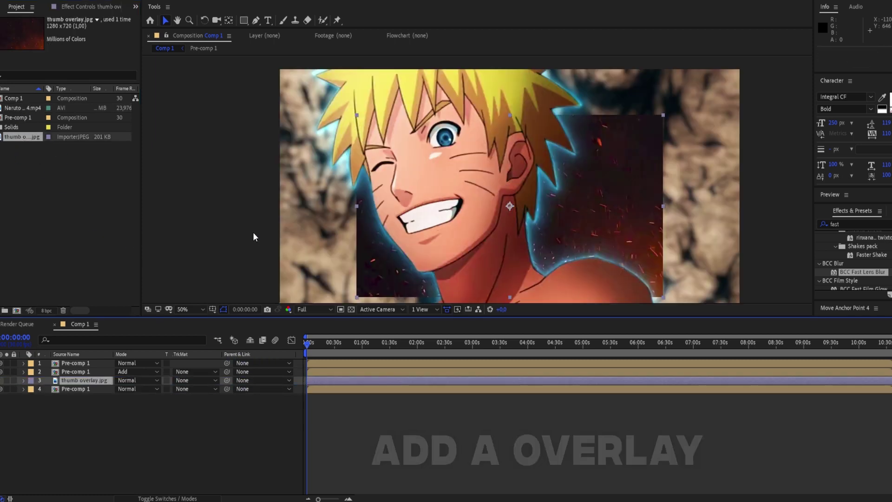
{"action": "left_click_drag", "start_coordinate": [253, 232], "coordinate": [216, 196]}
{"action": "left_click", "coordinate": [23, 380]}
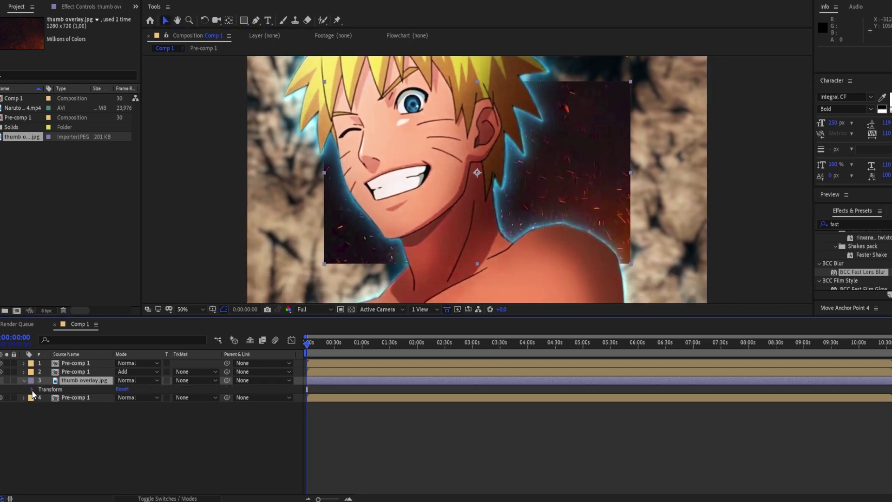
{"action": "left_click", "coordinate": [32, 388]}
{"action": "left_click", "coordinate": [129, 415]}
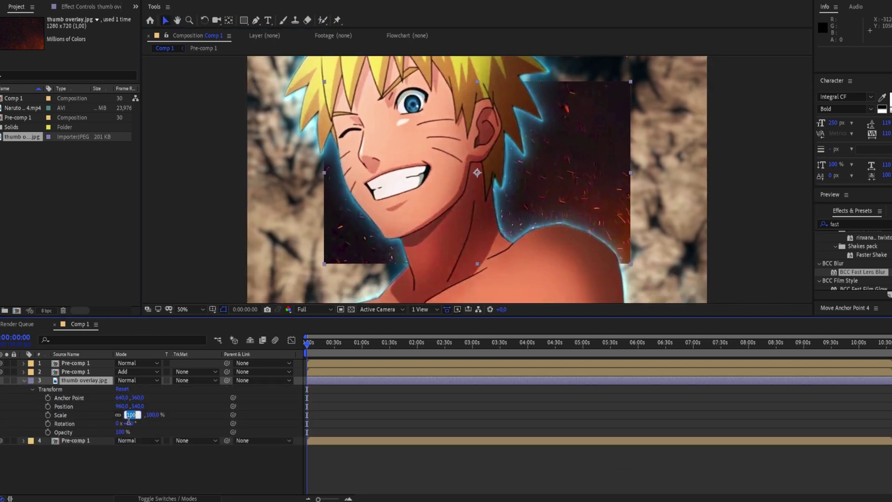
{"action": "type", "text": "15"}
{"action": "key", "text": "Return"}
Set the thumb overlay.jpg layer's blend mode to Add
{"action": "key", "text": "comma"}
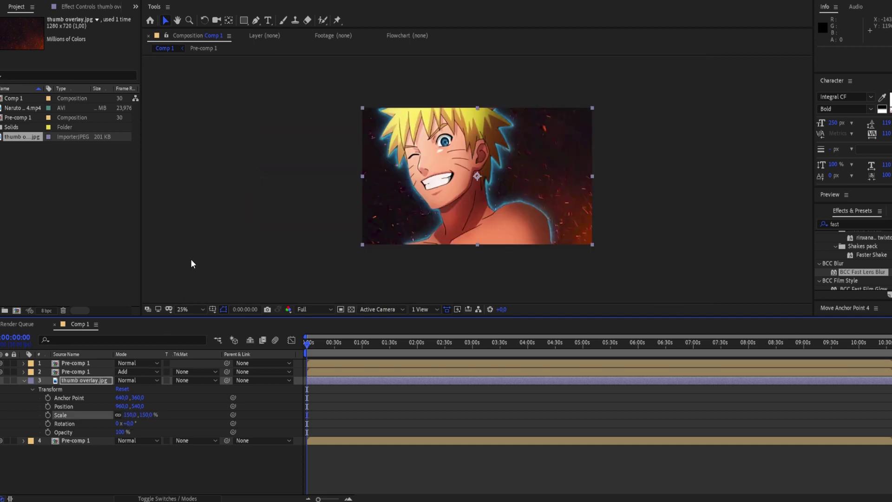
{"action": "left_click", "coordinate": [137, 381]}
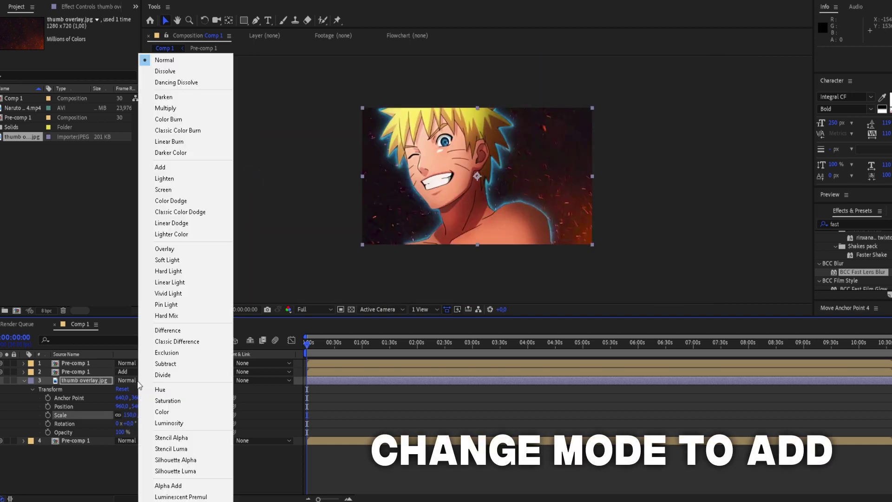
{"action": "left_click", "coordinate": [163, 167]}
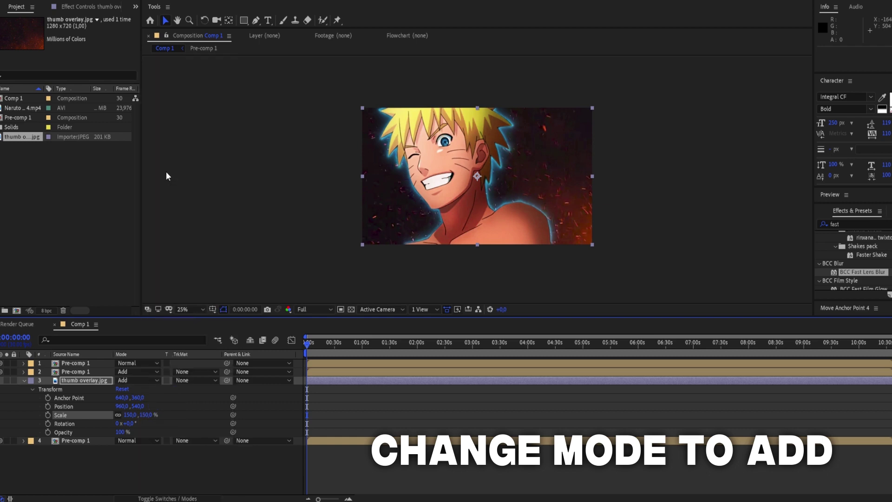
{"action": "left_click", "coordinate": [24, 381]}
Search the Effects & Presets panel for 'hue'
{"action": "key", "text": "period"}
{"action": "left_click_drag", "start_coordinate": [224, 204], "coordinate": [199, 193]}
{"action": "key", "text": "v"}
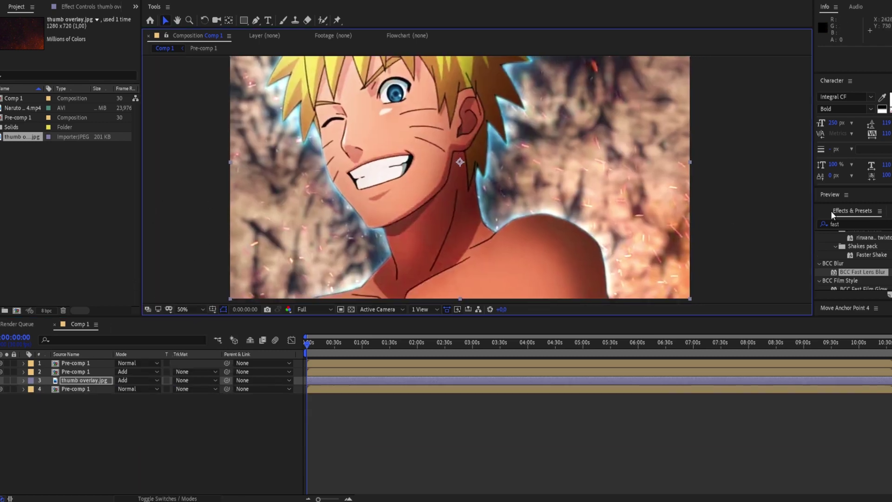
{"action": "double_click", "coordinate": [849, 225]}
{"action": "type", "text": "hue"}
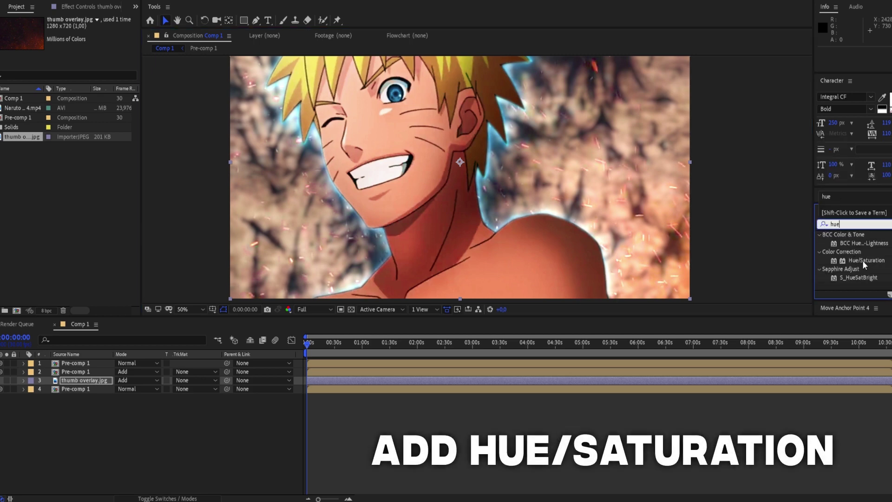
Apply Hue/Saturation to thumb overlay.jpg and rotate Master Hue to 0x+173° for cyan-green sparks
{"action": "left_click_drag", "start_coordinate": [864, 261], "coordinate": [603, 379]}
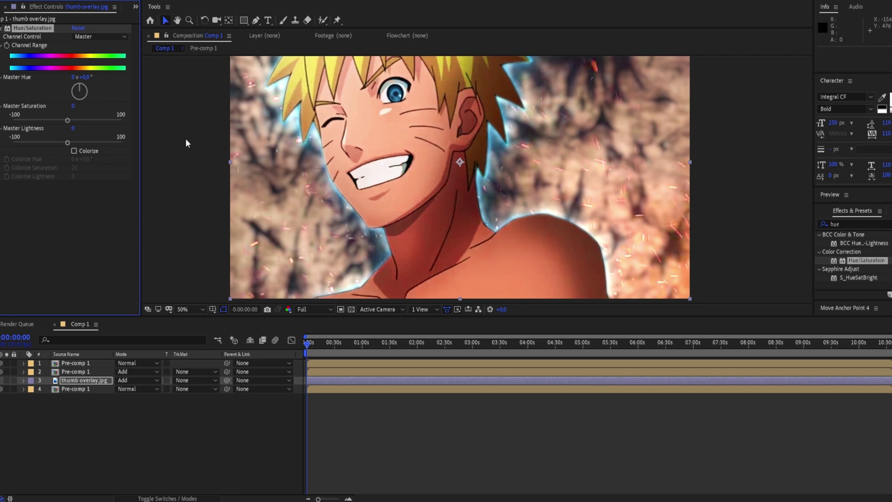
{"action": "left_click_drag", "start_coordinate": [80, 91], "coordinate": [88, 111]}
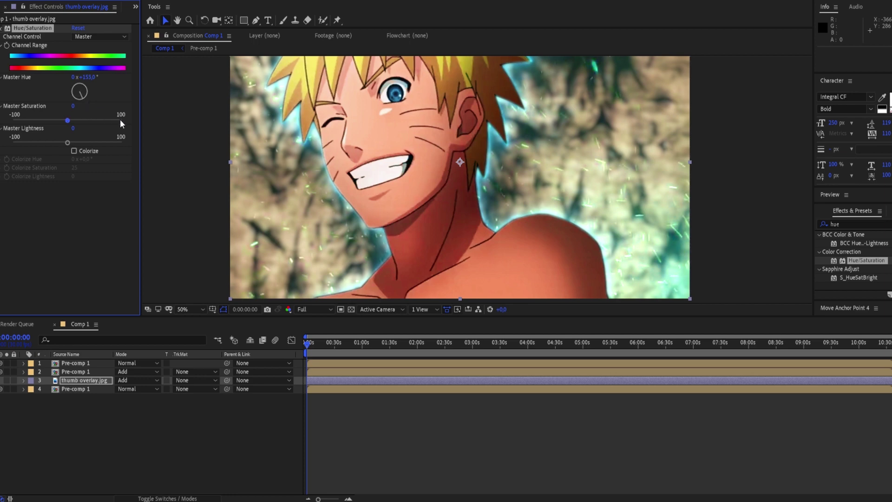
{"action": "left_click_drag", "start_coordinate": [83, 93], "coordinate": [80, 98]}
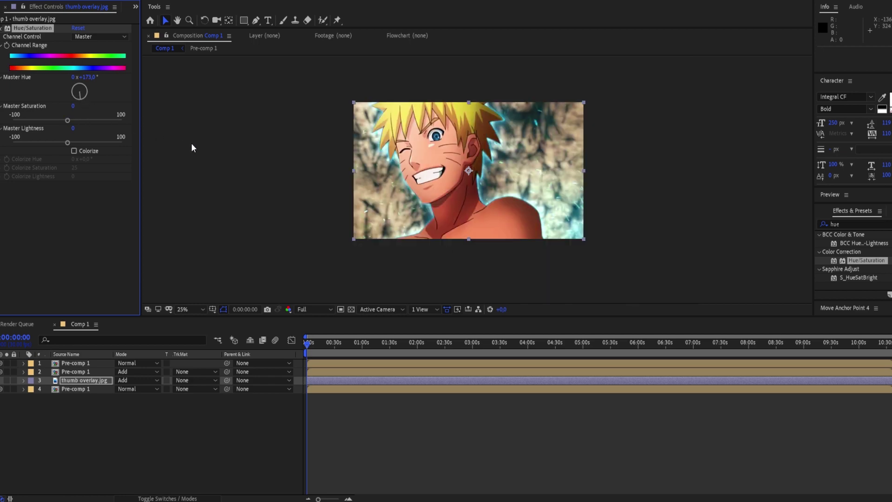
{"action": "left_click_drag", "start_coordinate": [211, 141], "coordinate": [225, 152]}
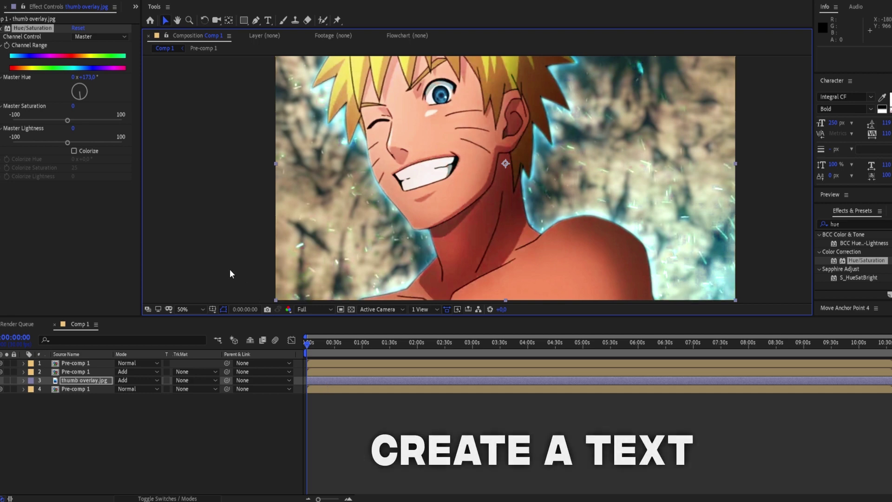
Create a new text layer reading 'THUMBNAIL' beside the character's face
{"action": "right_click", "coordinate": [208, 248]}
{"action": "mouse_move", "coordinate": [222, 255]}
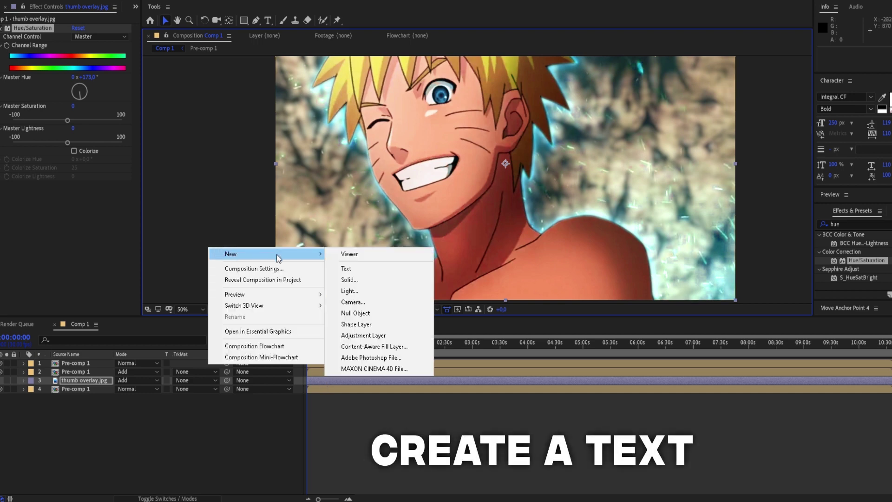
{"action": "left_click", "coordinate": [353, 268]}
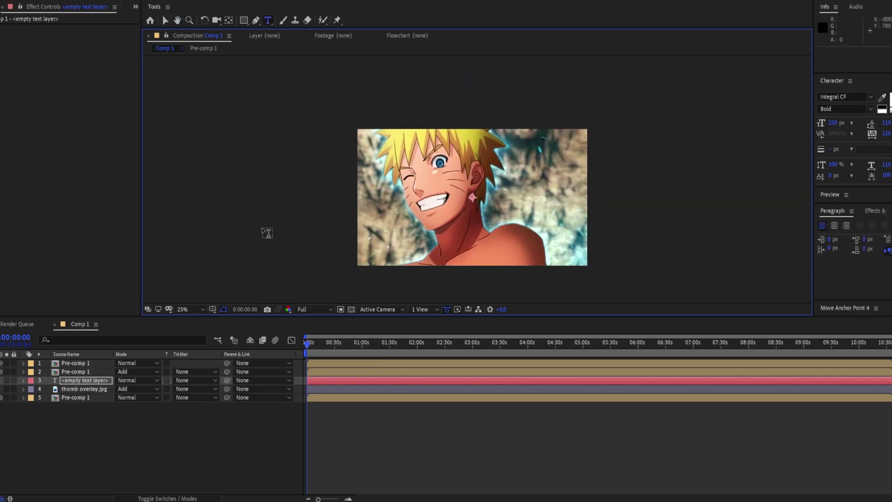
{"action": "scroll", "coordinate": [287, 236], "scroll_direction": "up", "scroll_amount": 2}
{"action": "left_click", "coordinate": [460, 195]}
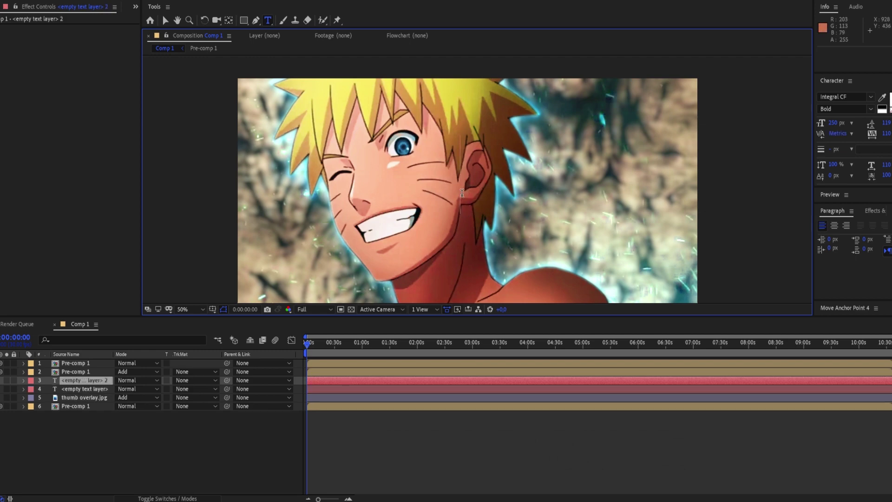
{"action": "type", "text": "t"}
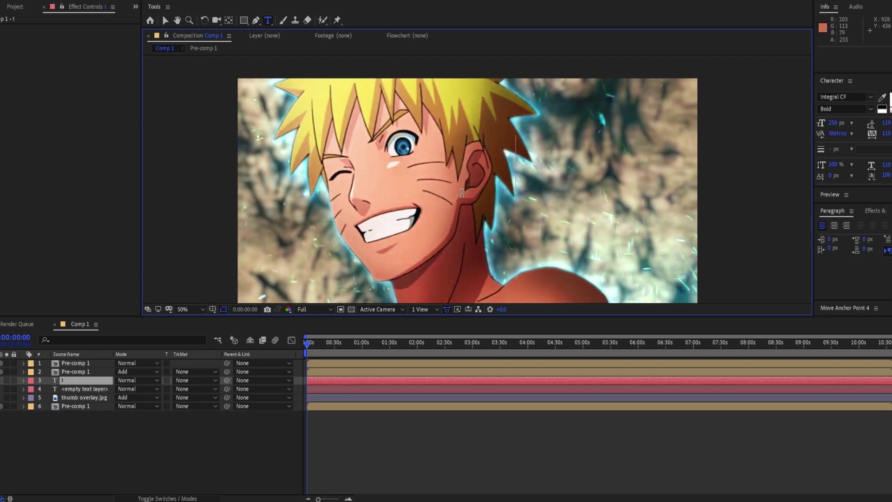
{"action": "type", "text": "hum"}
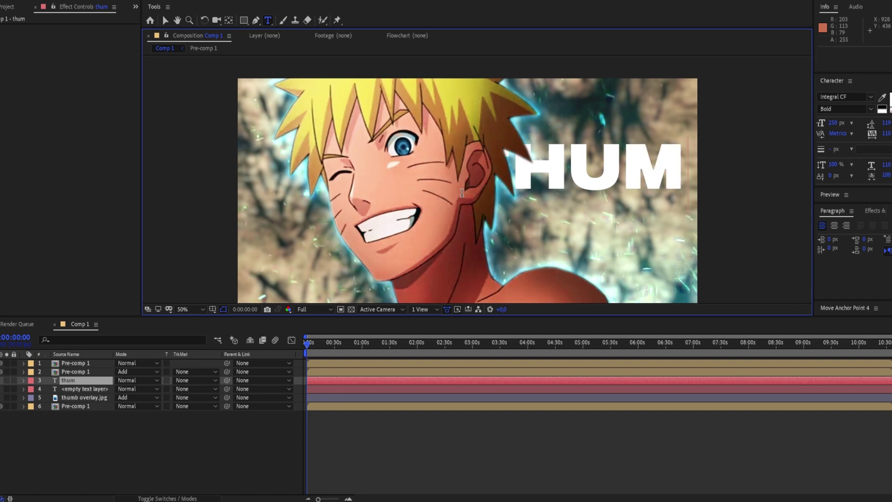
{"action": "type", "text": "b"}
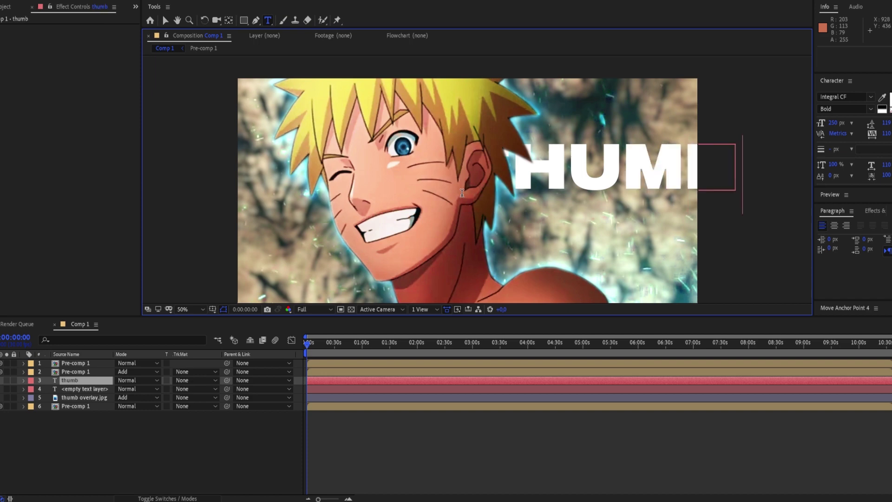
{"action": "type", "text": "nail"}
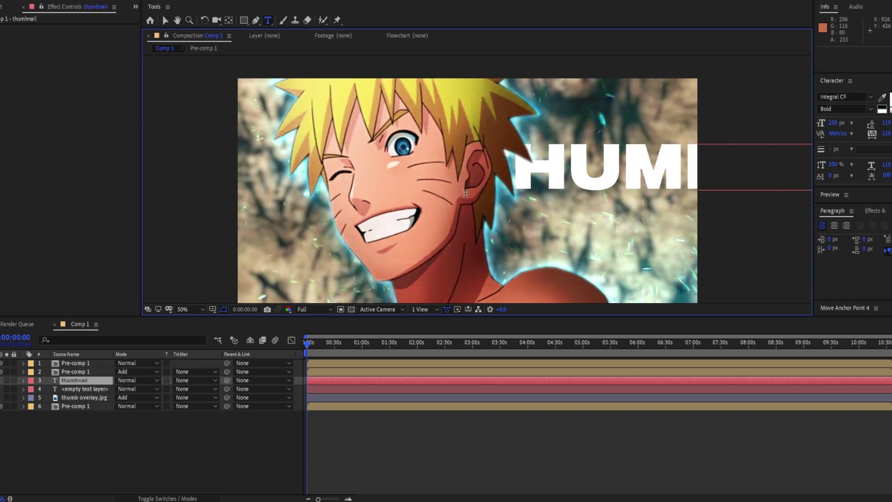
Delete the leftover empty text layer
{"action": "scroll", "coordinate": [464, 192], "scroll_direction": "down", "scroll_amount": 2}
{"action": "left_click", "coordinate": [337, 389]}
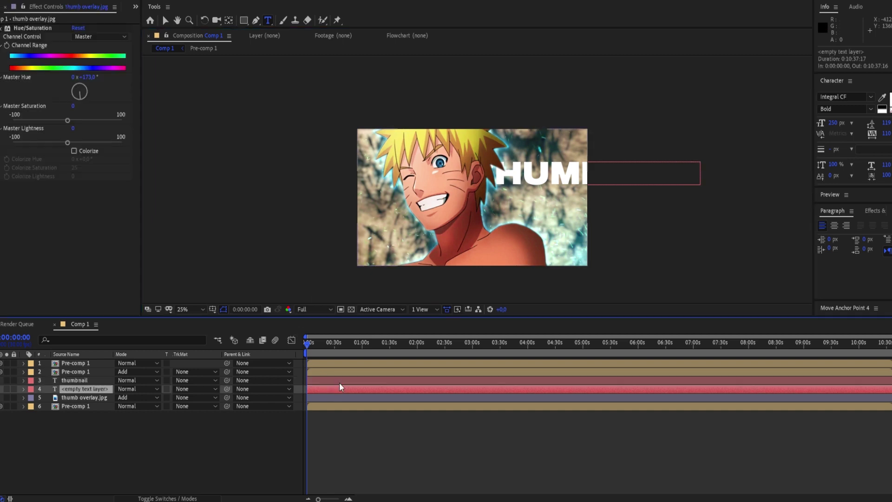
{"action": "key", "text": "period"}
{"action": "left_click", "coordinate": [166, 20]}
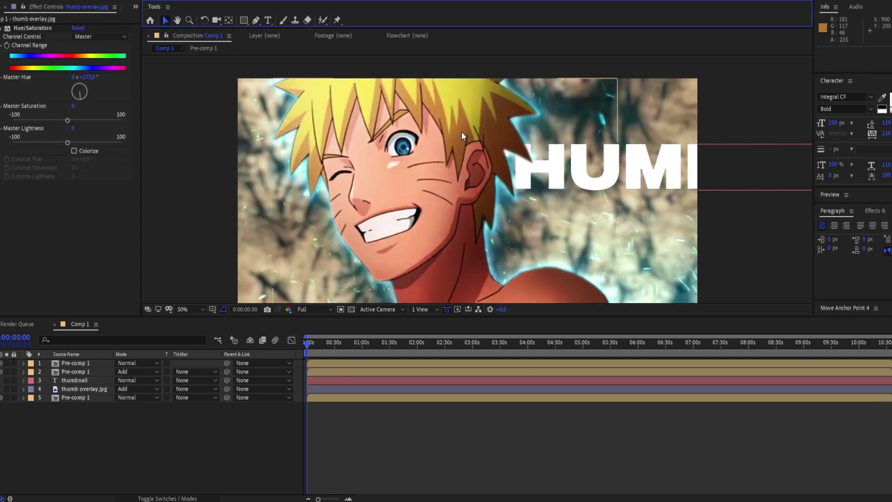
Move the THUMBNAIL text to the middle of the image behind the character
{"action": "left_click", "coordinate": [586, 168]}
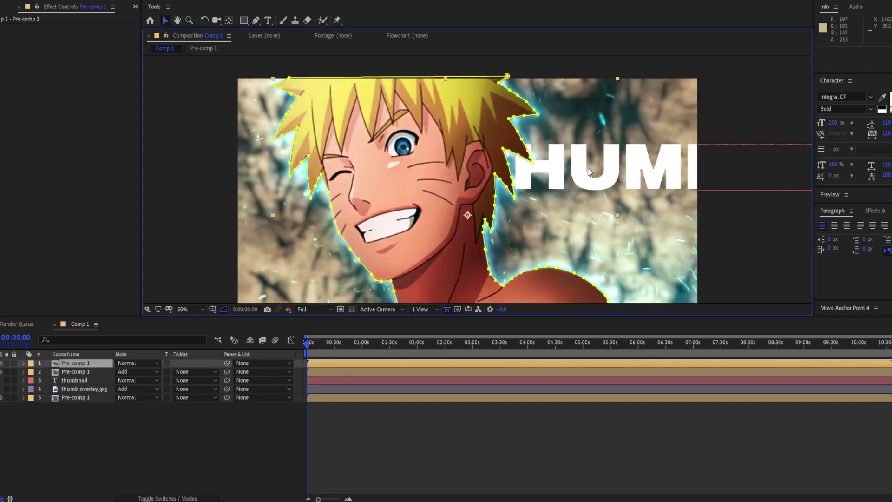
{"action": "left_click", "coordinate": [480, 381]}
{"action": "mouse_move", "coordinate": [657, 174]}
{"action": "left_mouse_down"}
{"action": "mouse_move", "coordinate": [496, 217]}
{"action": "mouse_move", "coordinate": [397, 211]}
{"action": "mouse_move", "coordinate": [450, 228]}
{"action": "left_mouse_up"}
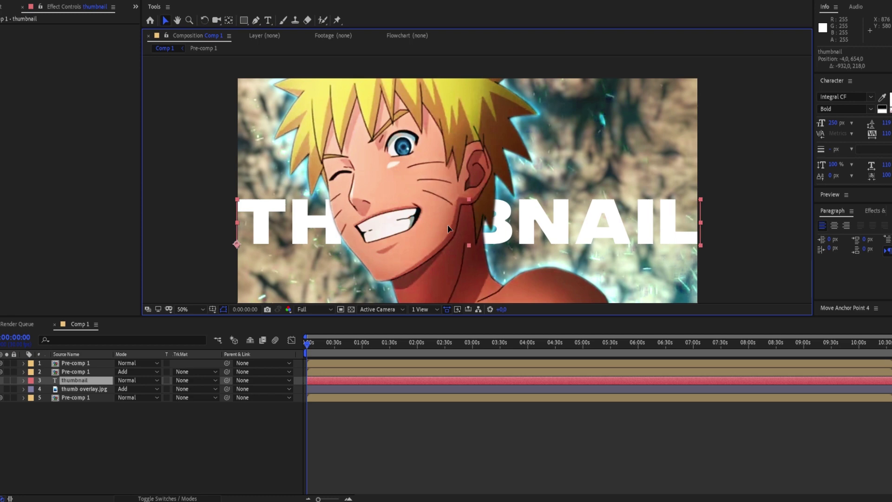
{"action": "scroll", "coordinate": [448, 227], "scroll_direction": "down", "scroll_amount": 2}
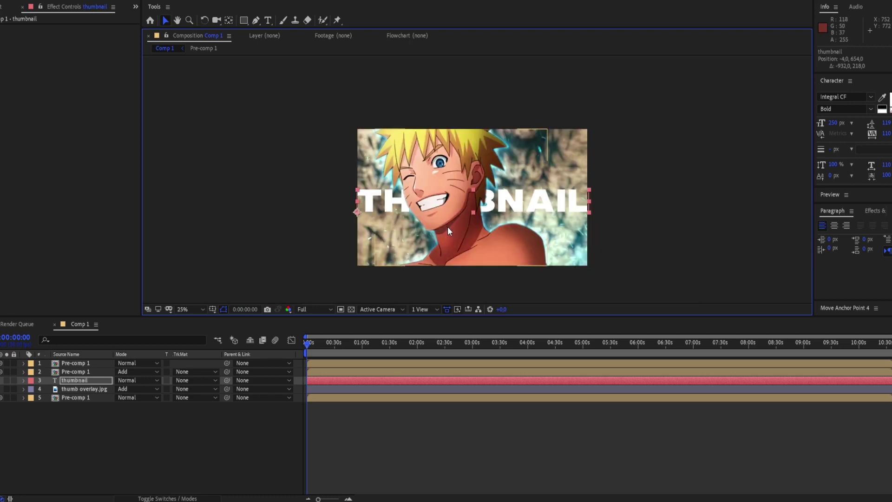
{"action": "scroll", "coordinate": [467, 216], "scroll_direction": "up", "scroll_amount": 2}
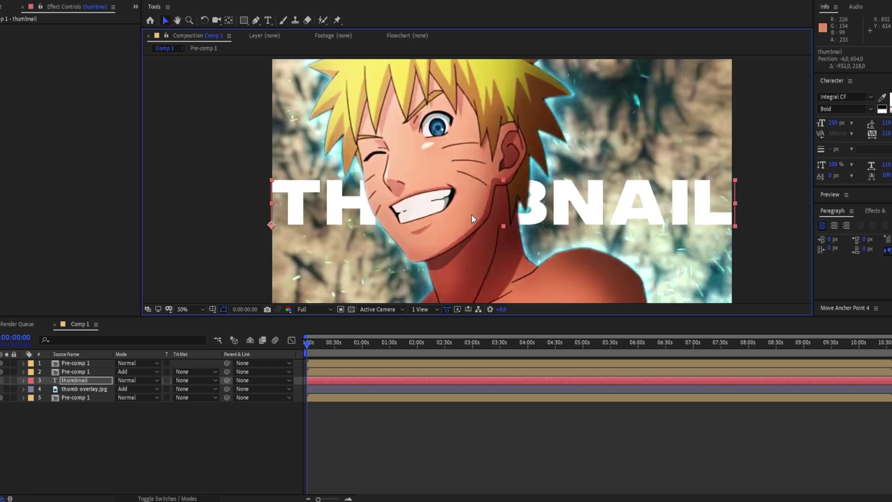
Set the THUMBNAIL text's font size to 220 px
{"action": "double_click", "coordinate": [472, 215]}
{"action": "left_click", "coordinate": [866, 210]}
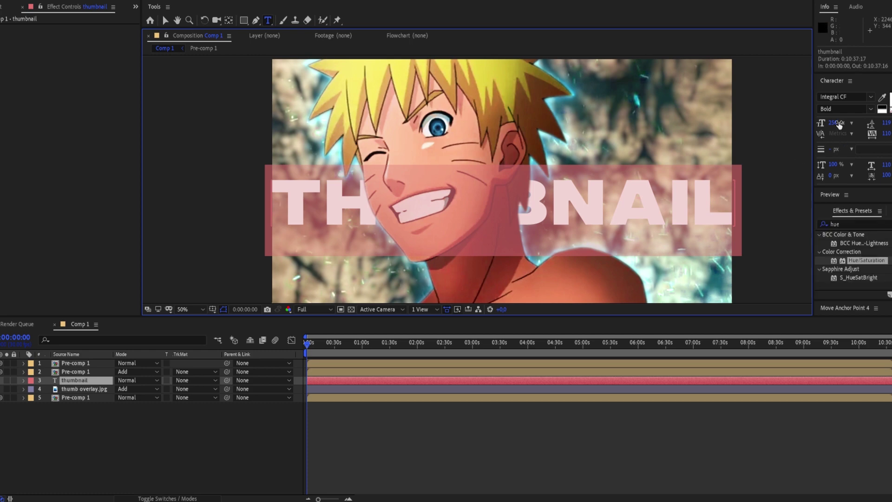
{"action": "left_click_drag", "start_coordinate": [839, 125], "coordinate": [826, 133]}
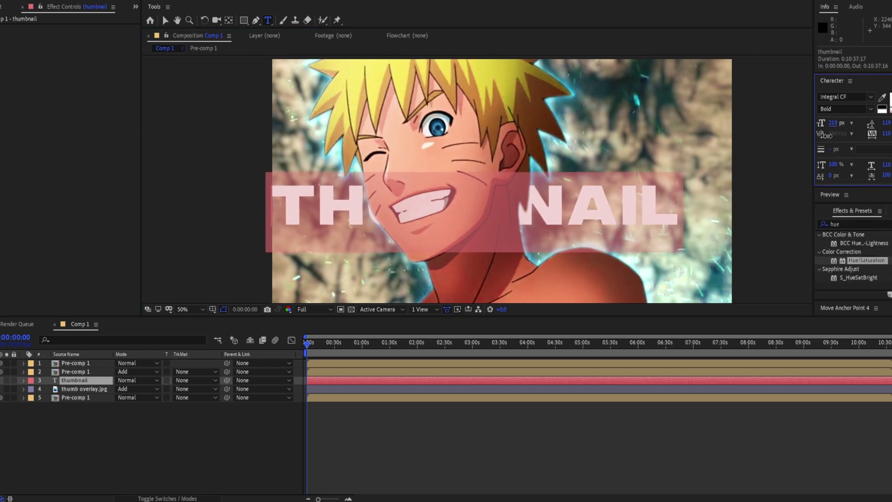
{"action": "key", "text": "ctrl+shift+period"}
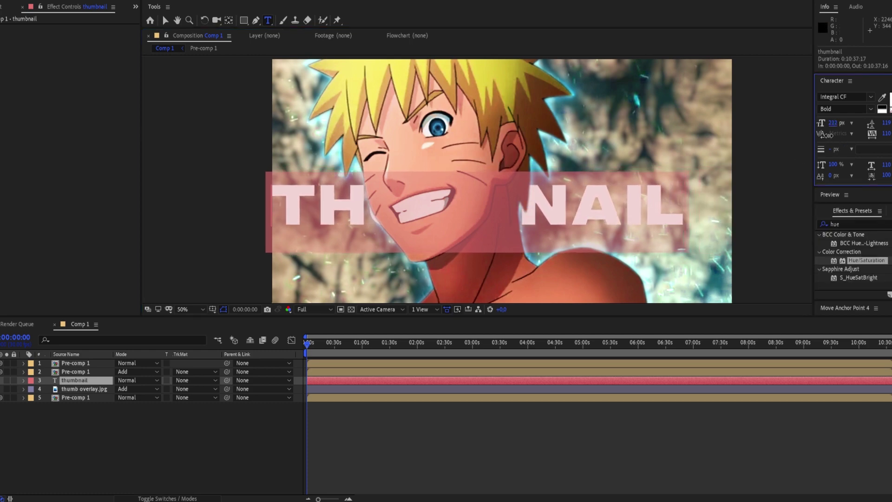
{"action": "key", "text": "ctrl+shift+comma"}
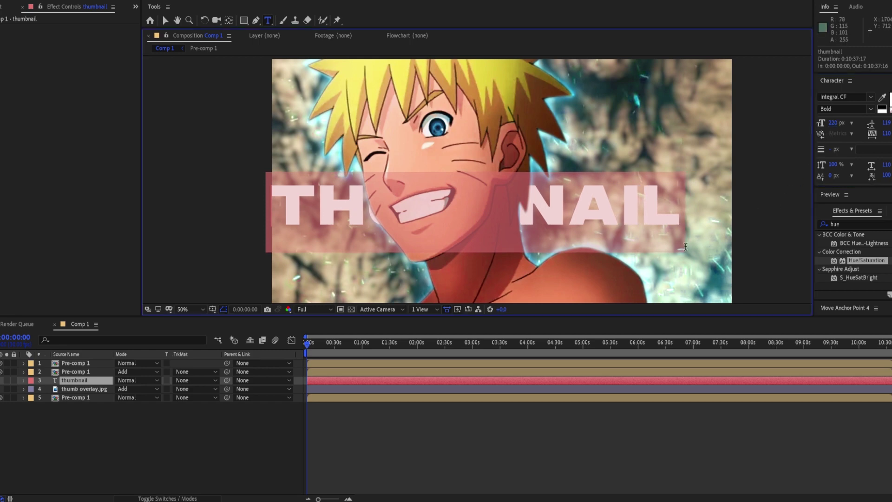
{"action": "left_click", "coordinate": [419, 387]}
Nudge the THUMBNAIL text slightly right and down
{"action": "left_click", "coordinate": [419, 382]}
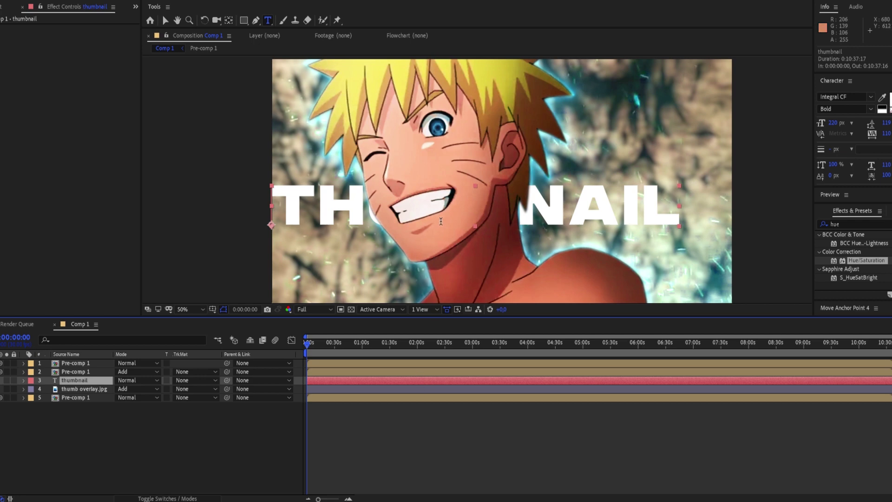
{"action": "left_click", "coordinate": [165, 21]}
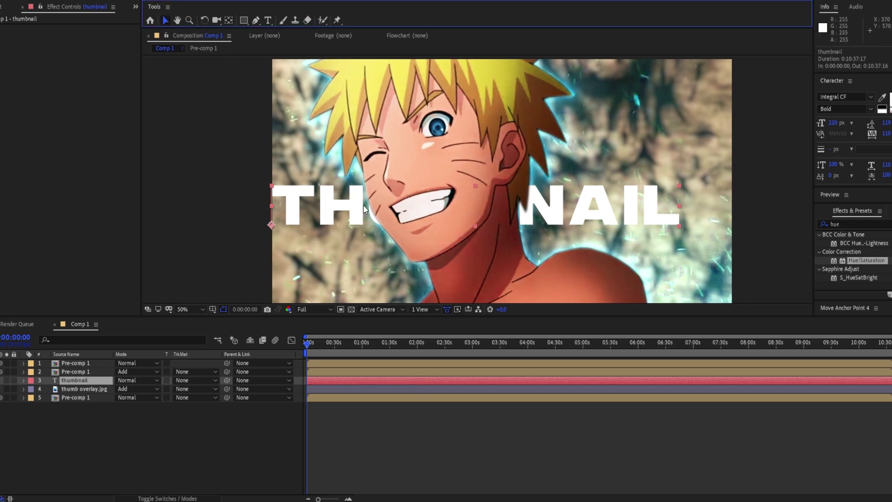
{"action": "mouse_move", "coordinate": [376, 209]}
{"action": "left_mouse_down"}
{"action": "mouse_move", "coordinate": [398, 217]}
{"action": "mouse_move", "coordinate": [383, 227]}
{"action": "mouse_move", "coordinate": [382, 215]}
{"action": "left_mouse_up"}
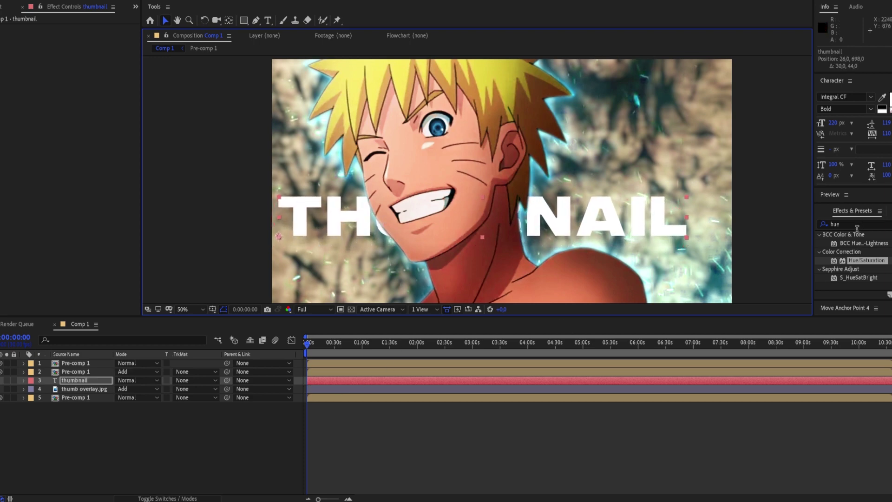
Apply S_DropShadow to the THUMBNAIL text with Shift X and Y 0 and Shadow Blur 25
{"action": "left_click", "coordinate": [823, 223]}
{"action": "type", "text": "drops"}
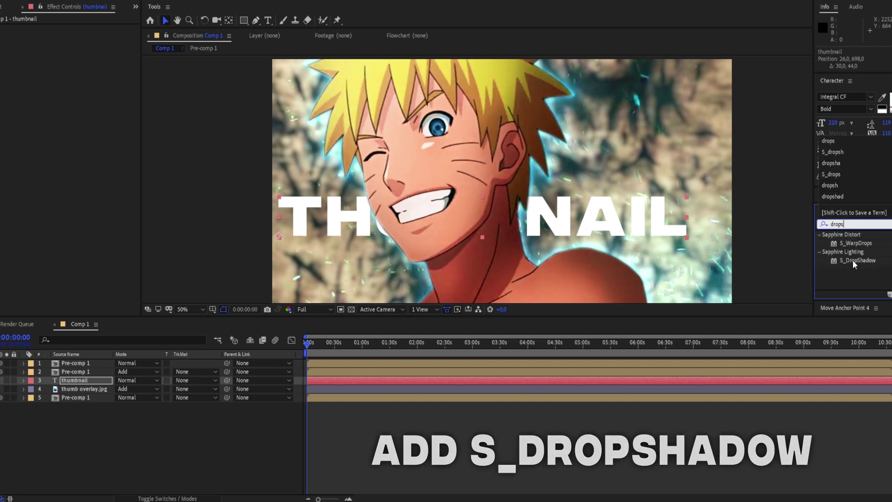
{"action": "double_click", "coordinate": [853, 260]}
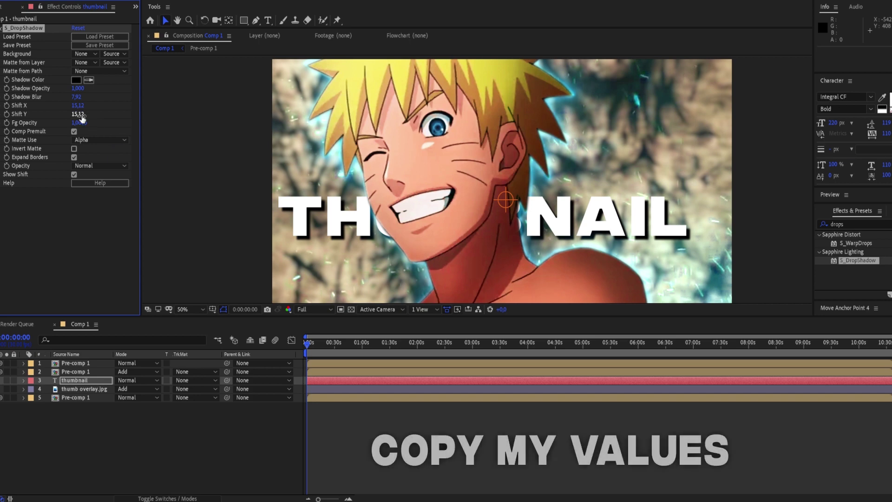
{"action": "left_click", "coordinate": [78, 114]}
{"action": "type", "text": "0"}
{"action": "key", "text": "Return"}
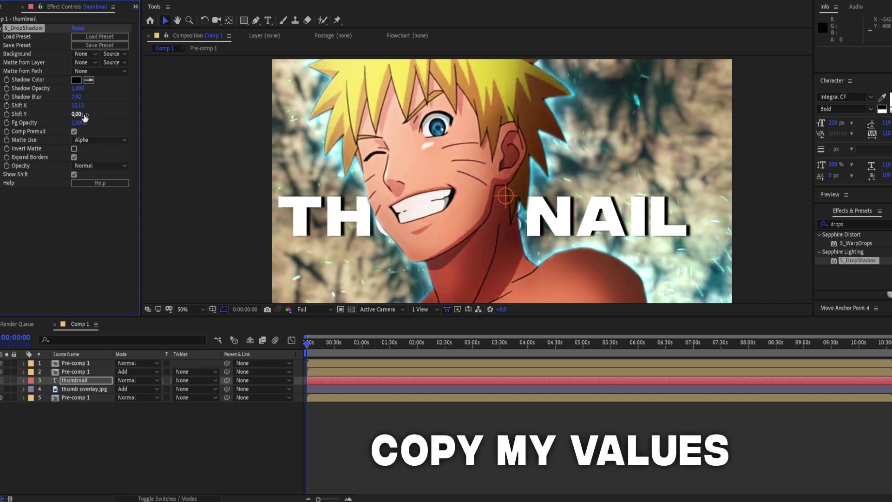
{"action": "left_click", "coordinate": [79, 106]}
{"action": "key", "text": "shift+Tab"}
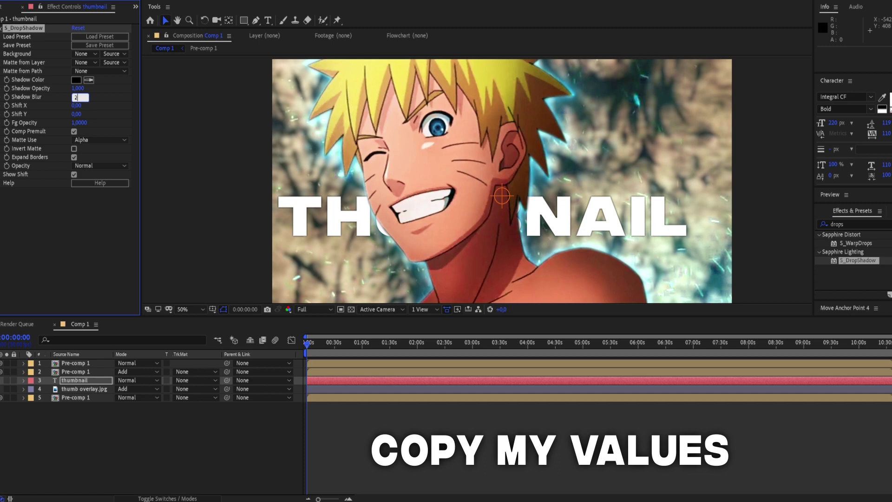
{"action": "type", "text": "5"}
{"action": "key", "text": "Return"}
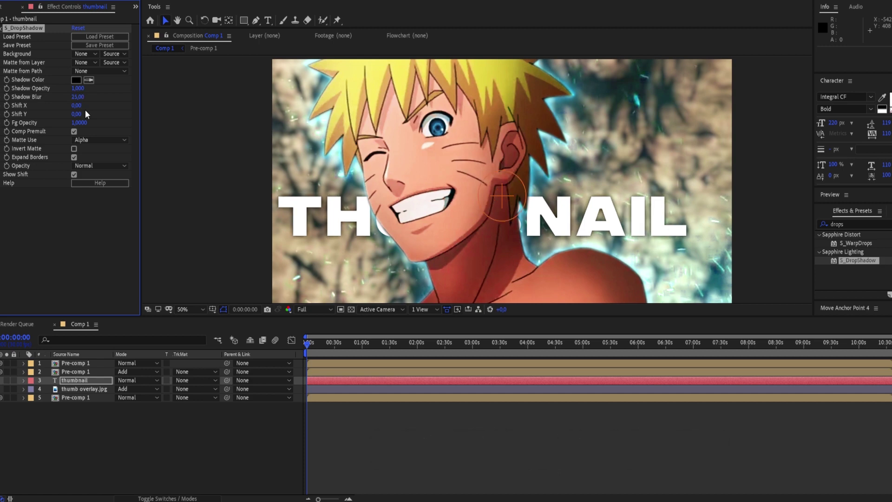
Set the THUMBNAIL text layer's blend mode to Overlay
{"action": "left_click", "coordinate": [136, 381]}
{"action": "left_click", "coordinate": [171, 250]}
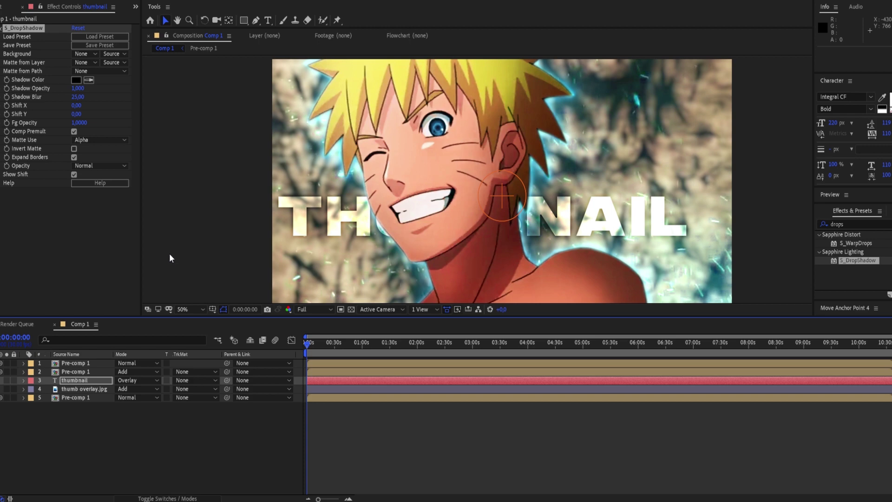
{"action": "left_click", "coordinate": [820, 225]}
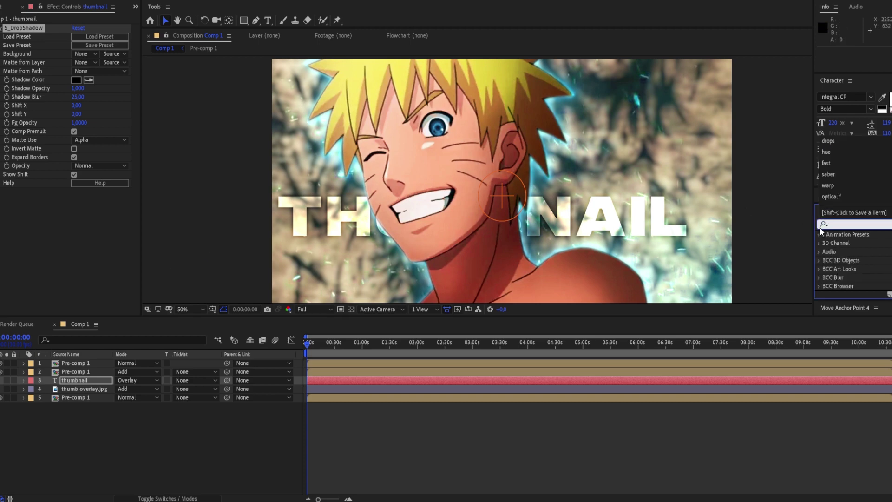
Apply an Arc Warp with Bend 10 to THUMBNAIL and nudge the text slightly right and up
{"action": "type", "text": "war"}
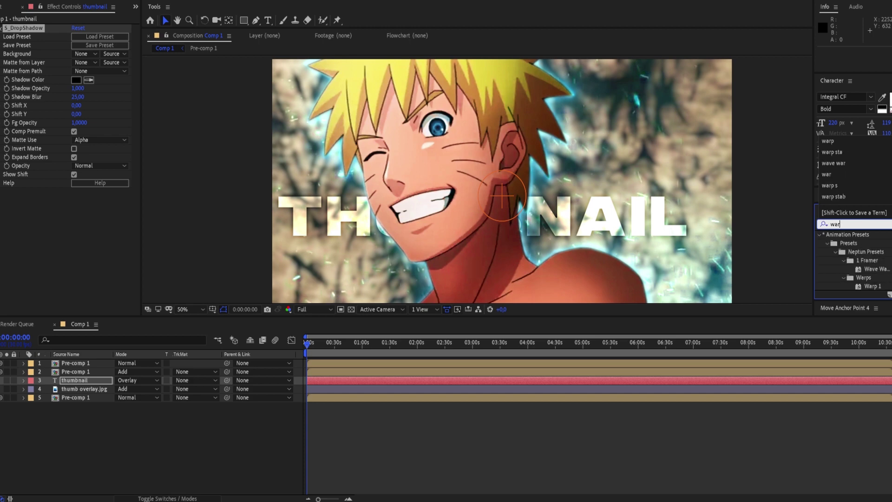
{"action": "type", "text": "p"}
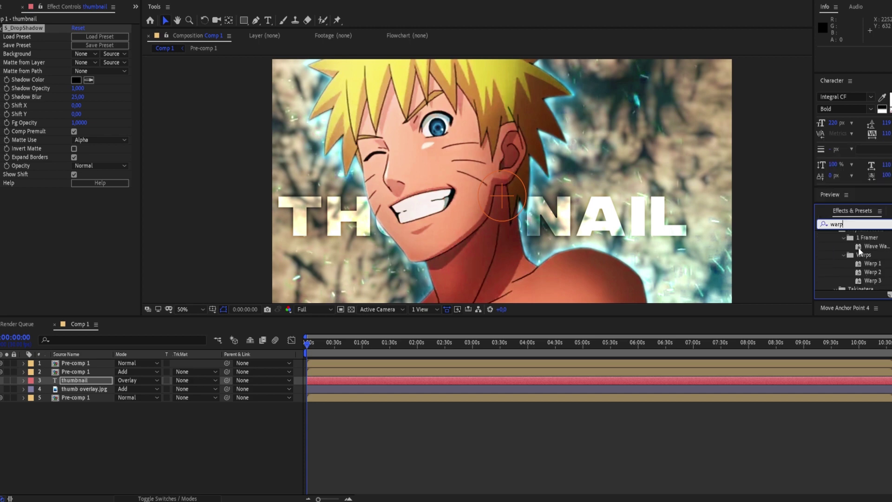
{"action": "scroll", "coordinate": [858, 247], "scroll_direction": "down", "scroll_amount": 2}
{"action": "scroll", "coordinate": [859, 248], "scroll_direction": "down", "scroll_amount": 2}
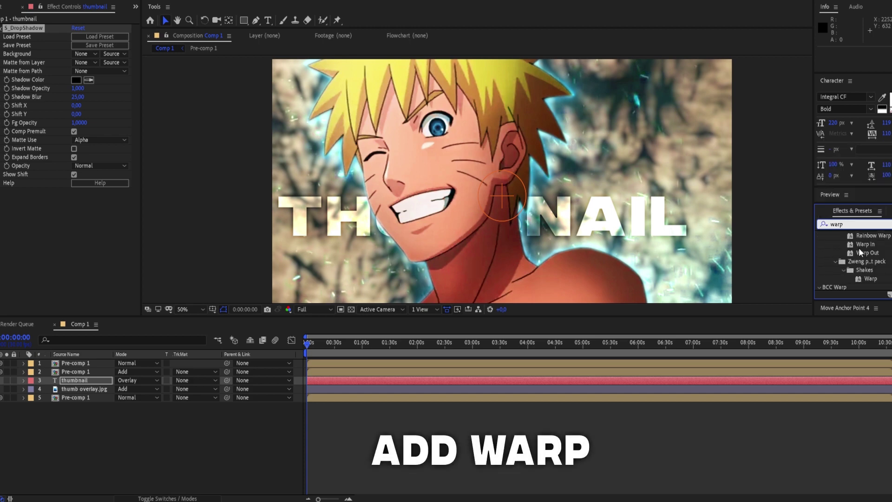
{"action": "scroll", "coordinate": [858, 247], "scroll_direction": "down", "scroll_amount": 3}
{"action": "double_click", "coordinate": [848, 286]}
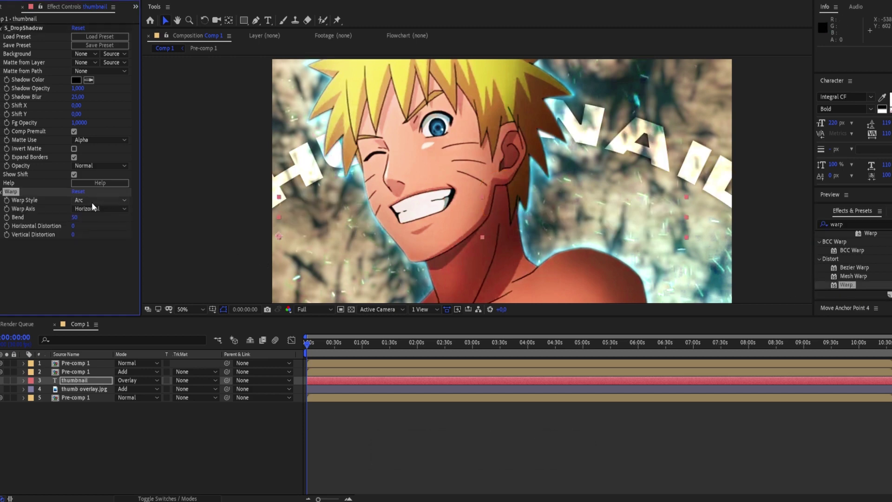
{"action": "left_click", "coordinate": [74, 217]}
{"action": "type", "text": "10"}
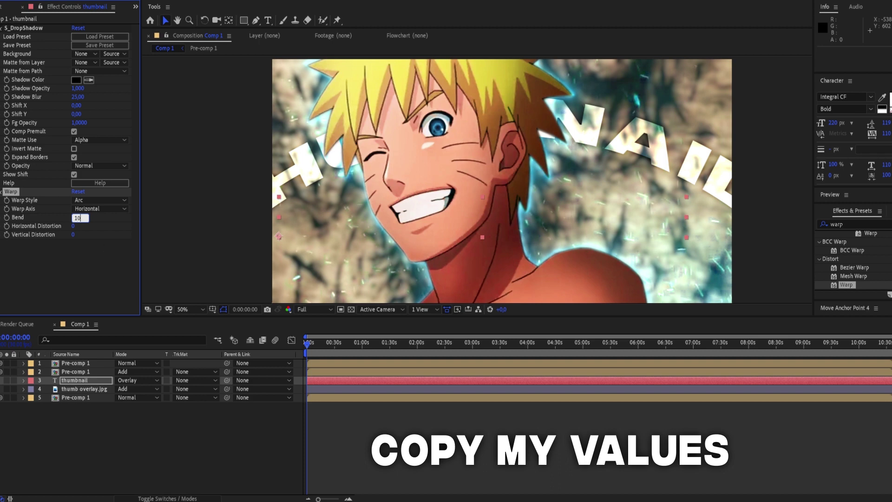
{"action": "left_click", "coordinate": [105, 243]}
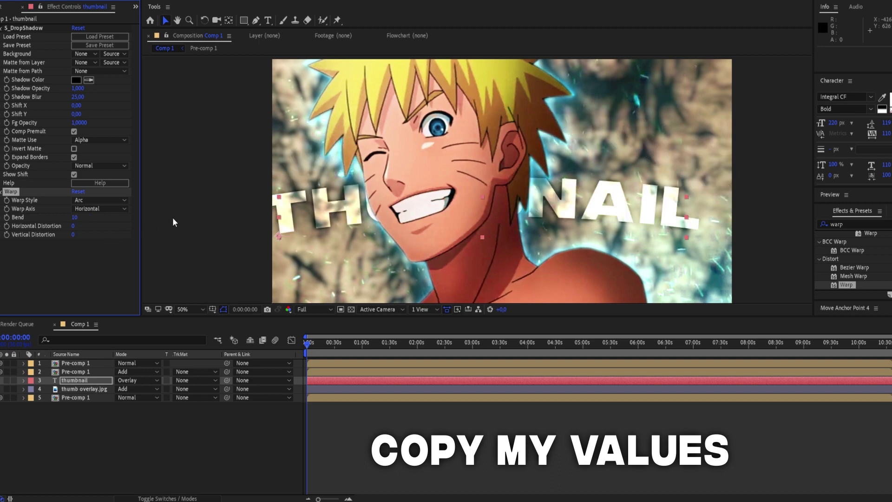
{"action": "left_click_drag", "start_coordinate": [323, 208], "coordinate": [335, 193]}
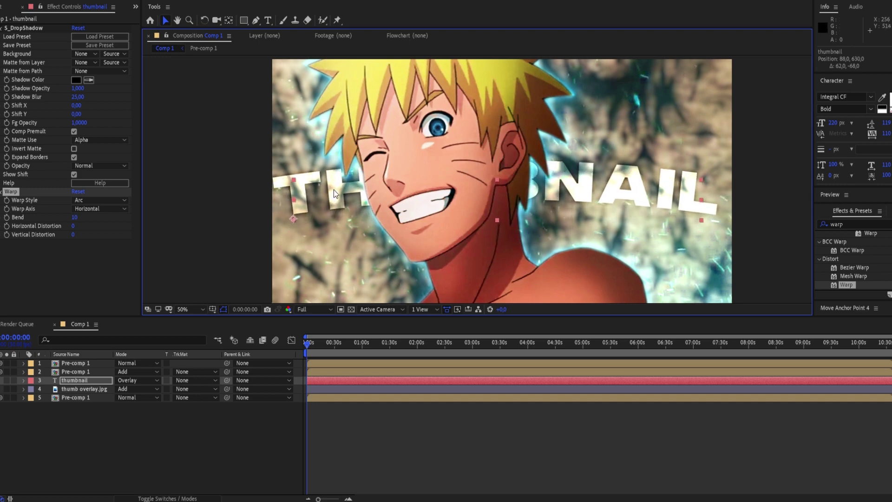
{"action": "left_click", "coordinate": [331, 387]}
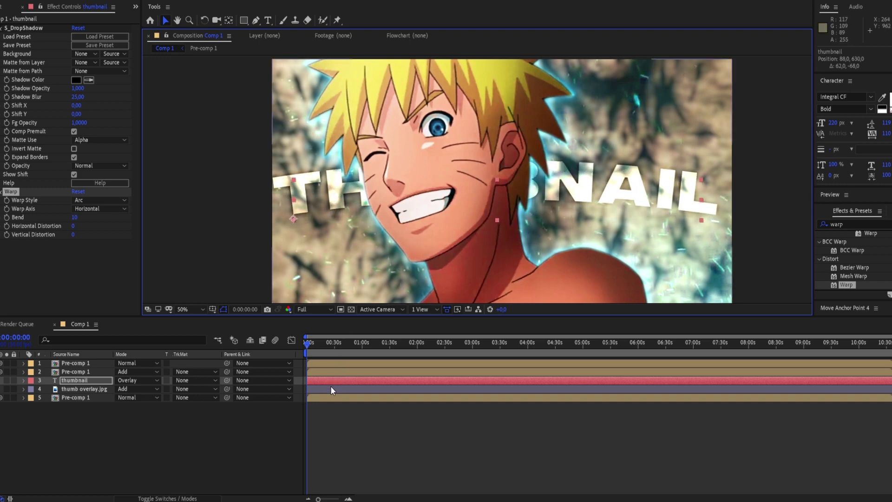
Create a new black solid layer above thumb overlay.jpg
{"action": "right_click", "coordinate": [319, 380]}
{"action": "mouse_move", "coordinate": [285, 259]}
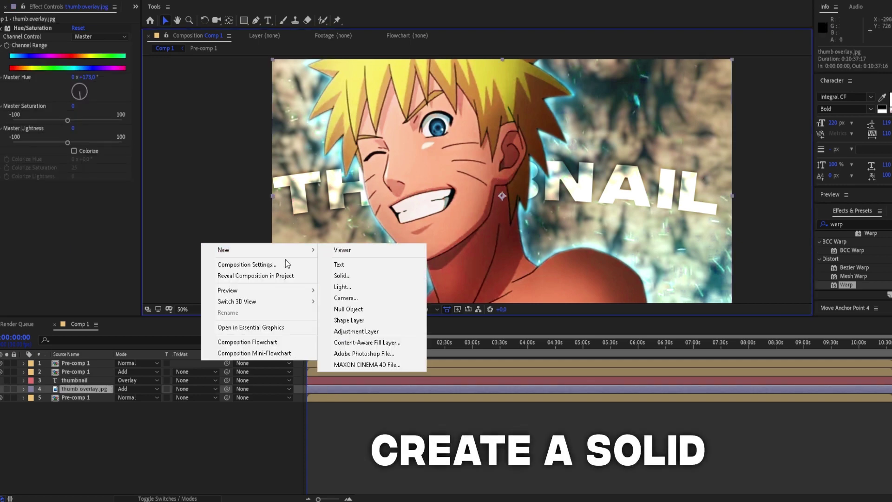
{"action": "left_click", "coordinate": [359, 275]}
{"action": "left_click", "coordinate": [384, 314]}
{"action": "key", "text": "comma"}
{"action": "key", "text": "comma"}
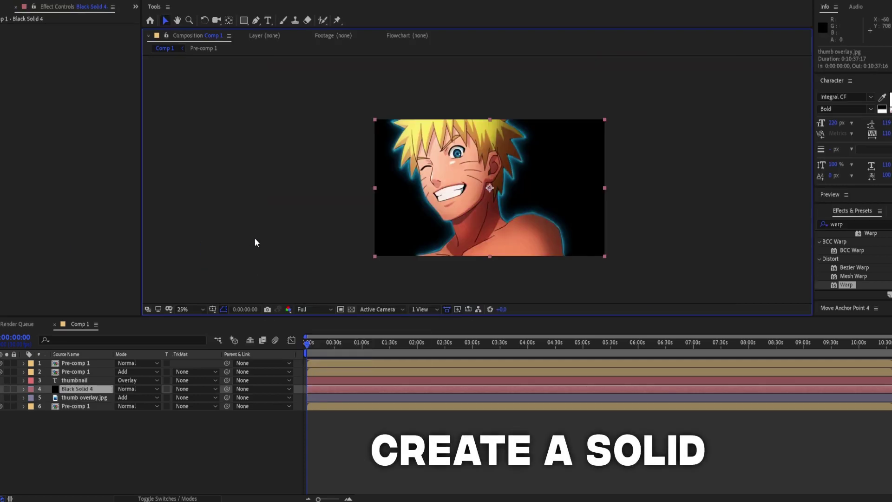
Apply the Optical Flares effect to the black solid
{"action": "left_click", "coordinate": [846, 224]}
{"action": "key", "text": "BackSpace"}
{"action": "type", "text": "o"}
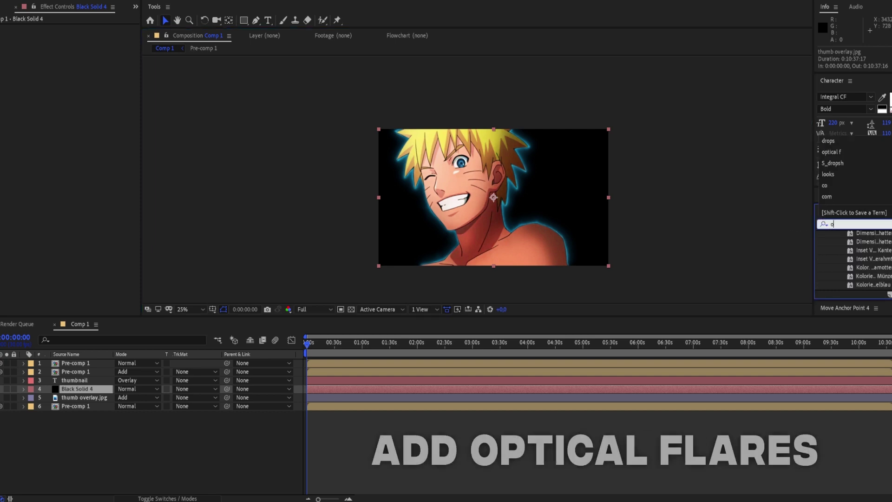
{"action": "type", "text": "ptical"}
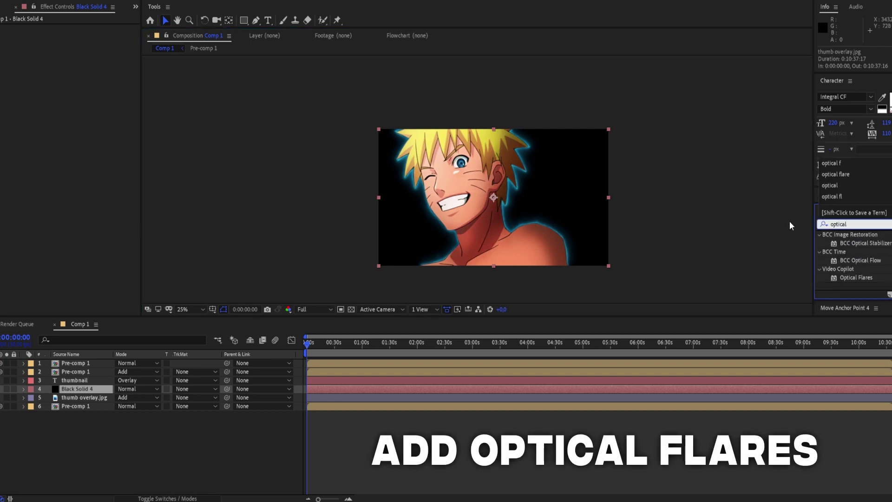
{"action": "double_click", "coordinate": [868, 279]}
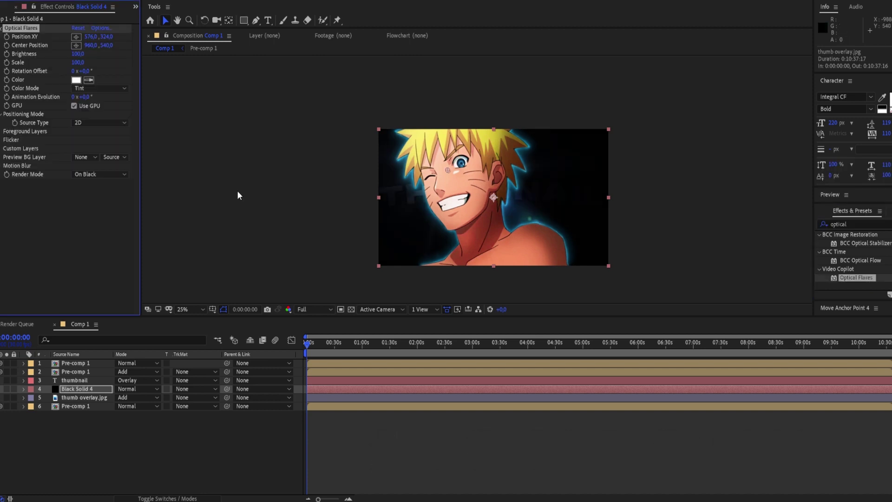
Remove every element (Glint, Glows, Multi Irises, Spike Ball) from the Optical Flares stack
{"action": "left_click", "coordinate": [98, 33]}
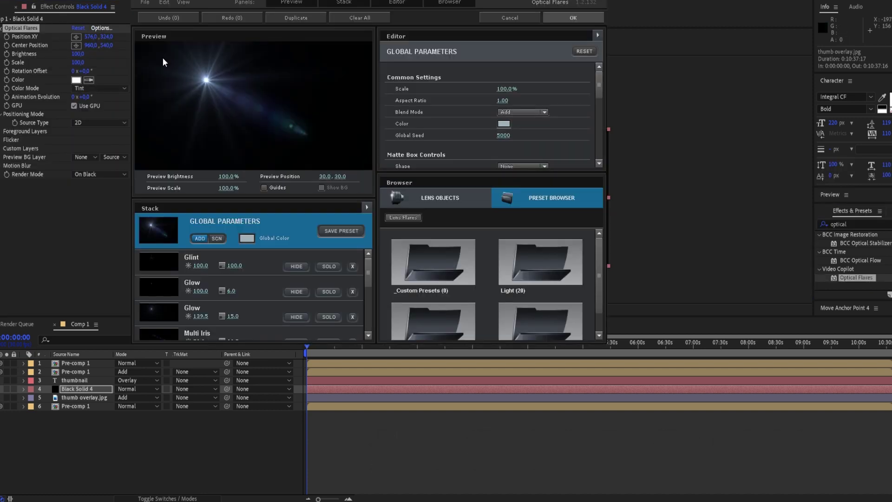
{"action": "left_click", "coordinate": [352, 266]}
{"action": "left_click", "coordinate": [352, 267]}
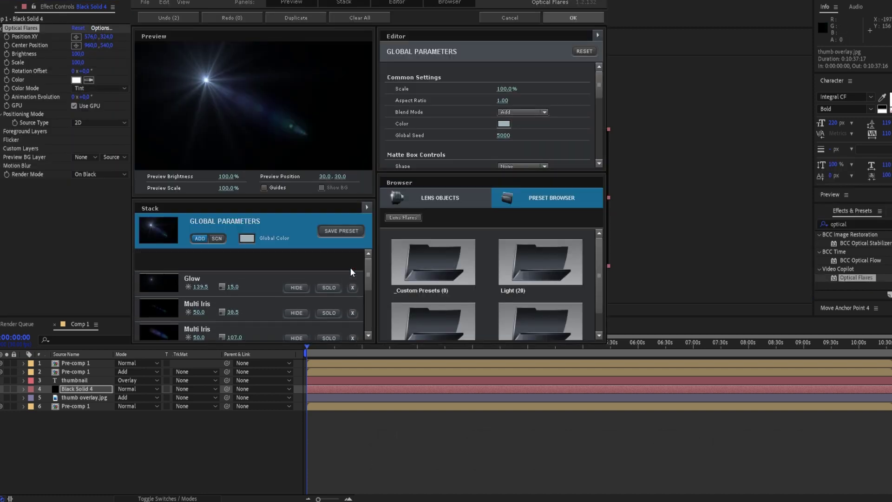
{"action": "left_click", "coordinate": [353, 266]}
{"action": "left_click", "coordinate": [352, 266]}
{"action": "left_click", "coordinate": [352, 267]}
{"action": "left_click", "coordinate": [353, 267]}
{"action": "left_click", "coordinate": [353, 267]}
{"action": "left_click", "coordinate": [352, 266]}
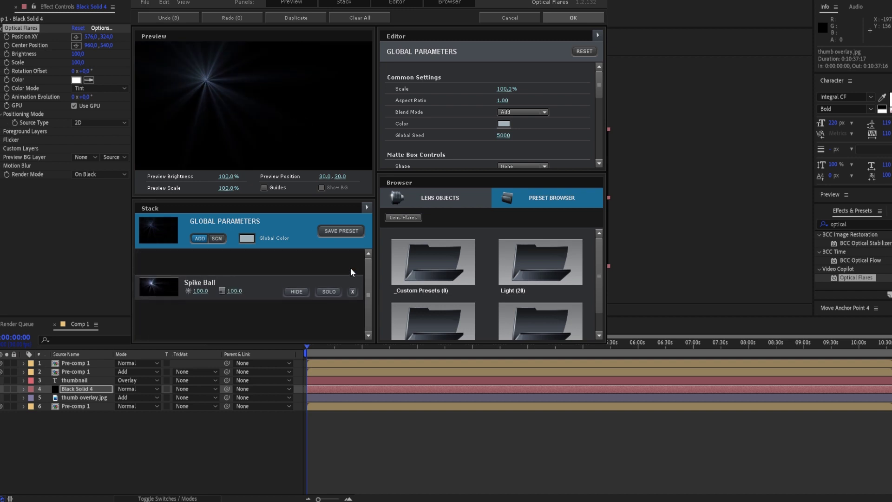
{"action": "left_click", "coordinate": [352, 267]}
Add a single Streak lens object with 200% stretch and confirm the flare settings
{"action": "left_click", "coordinate": [430, 200]}
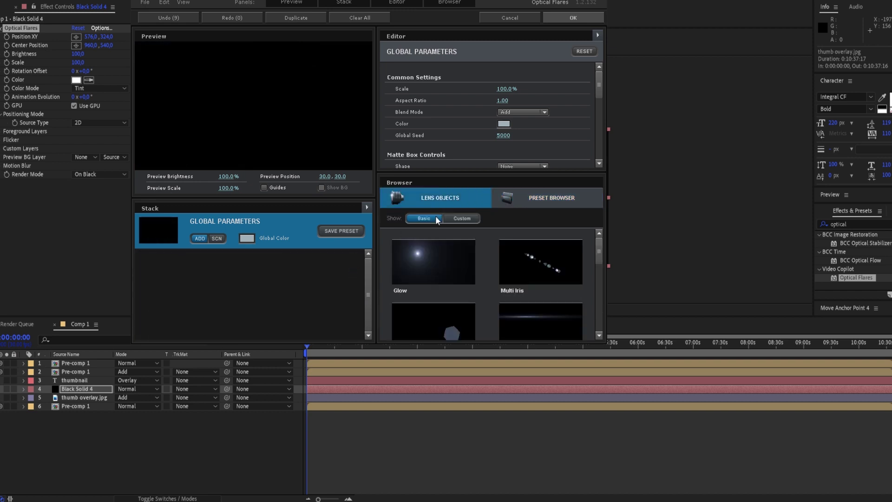
{"action": "left_click", "coordinate": [507, 322]}
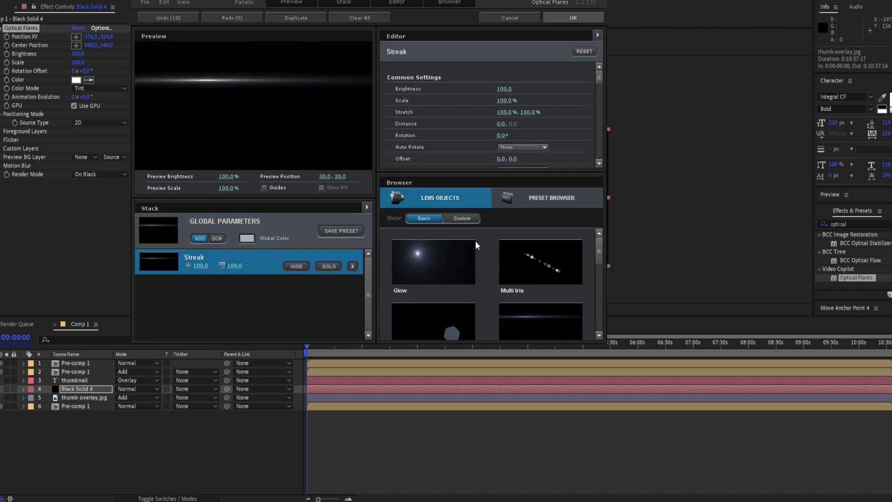
{"action": "left_click", "coordinate": [507, 113]}
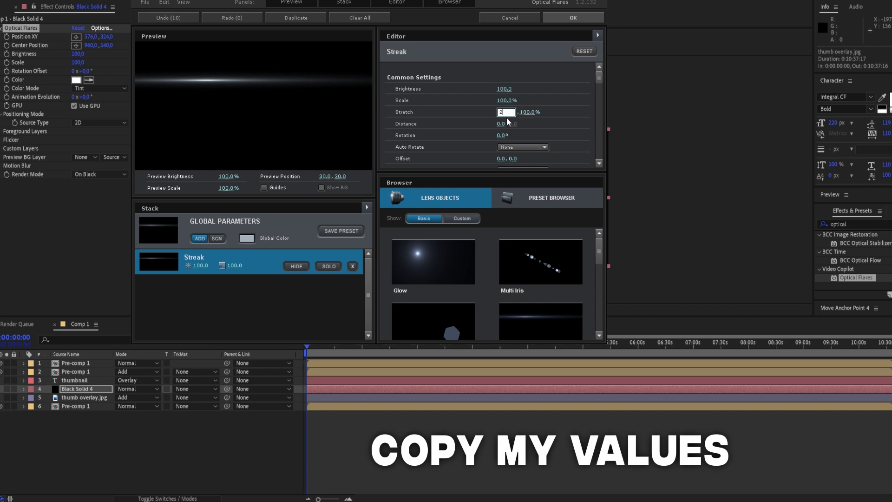
{"action": "type", "text": "200"}
{"action": "key", "text": "Return"}
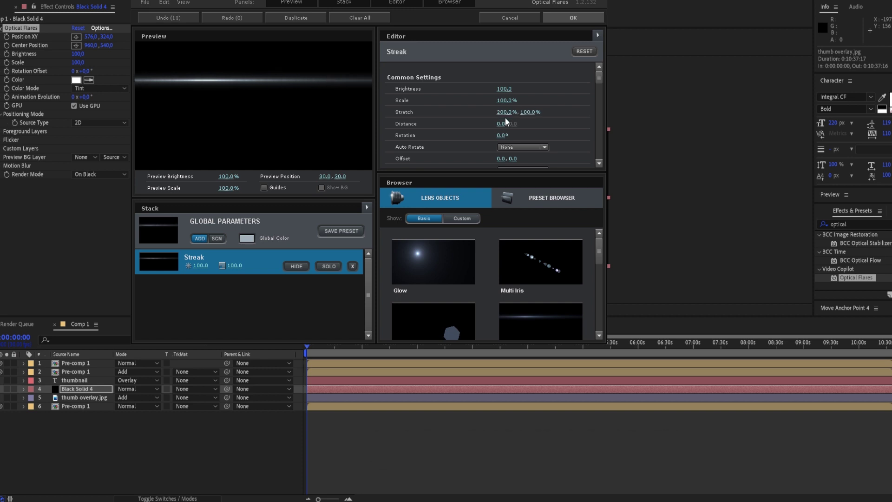
{"action": "left_click", "coordinate": [573, 19]}
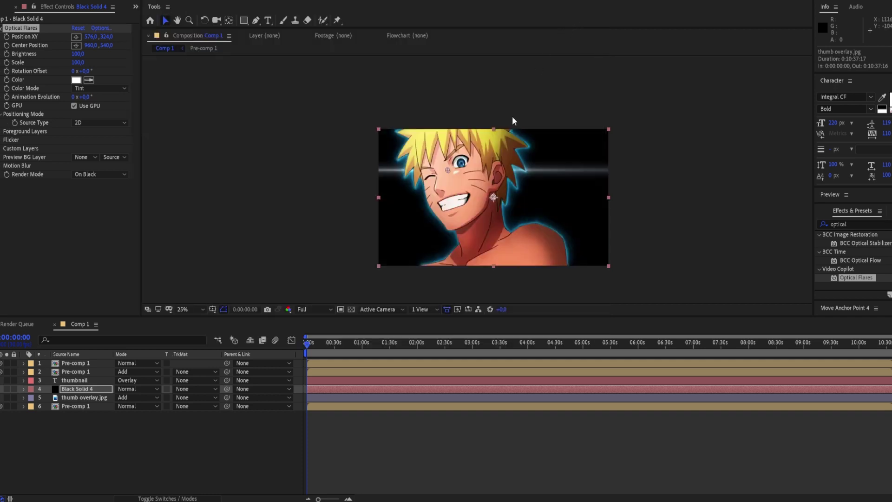
Set Black Solid 4 to Screen mode and move the flare centre to 798,558
{"action": "scroll", "coordinate": [512, 116], "scroll_direction": "up", "scroll_amount": 1}
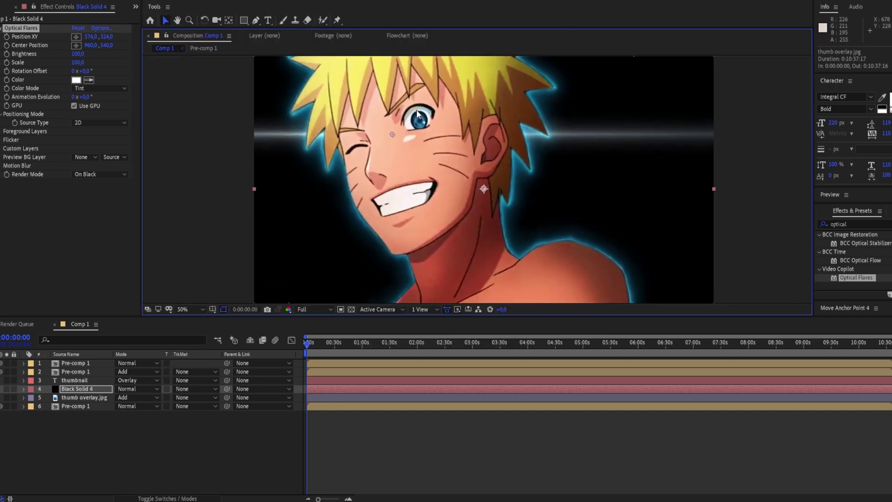
{"action": "left_click", "coordinate": [135, 388]}
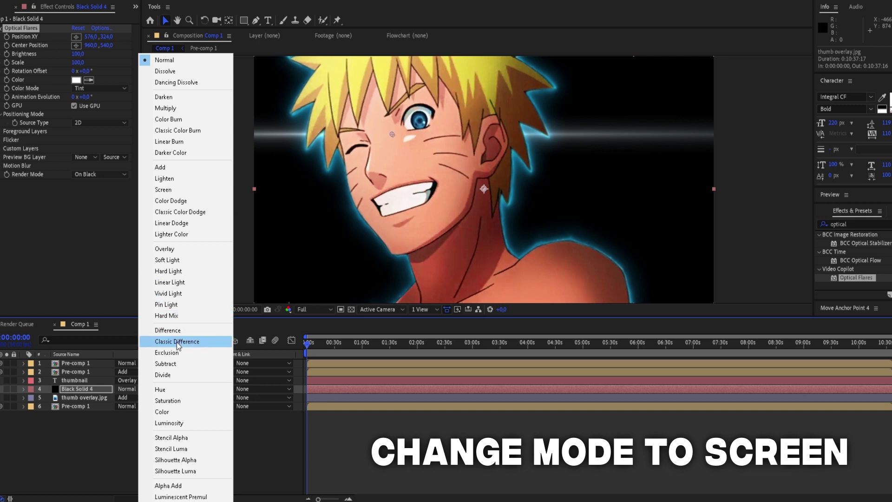
{"action": "left_click", "coordinate": [162, 190]}
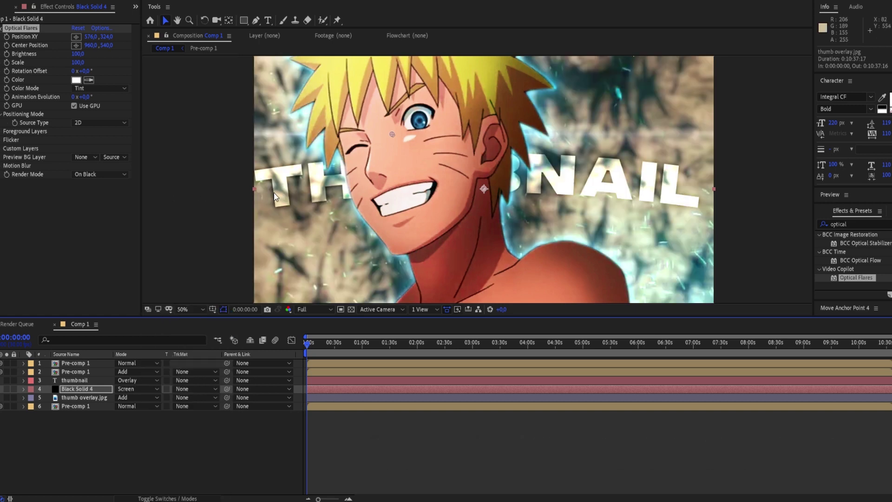
{"action": "left_click_drag", "start_coordinate": [393, 134], "coordinate": [465, 217]}
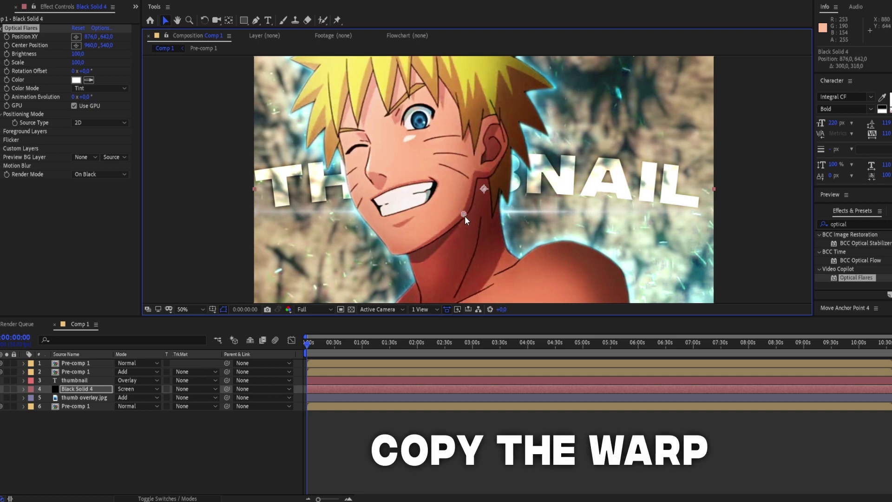
Copy the Arc Warp (Bend 10) from the THUMBNAIL layer onto Black Solid 4
{"action": "left_click", "coordinate": [333, 378]}
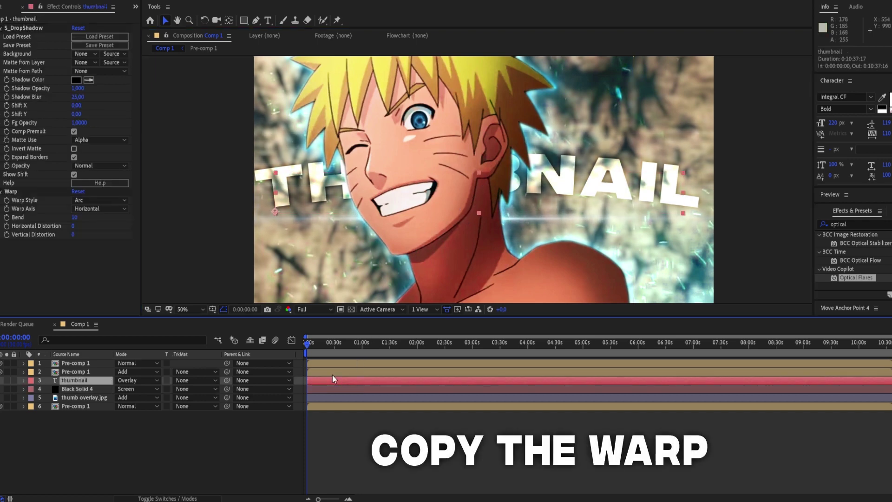
{"action": "left_click", "coordinate": [19, 193]}
{"action": "key", "text": "ctrl+c"}
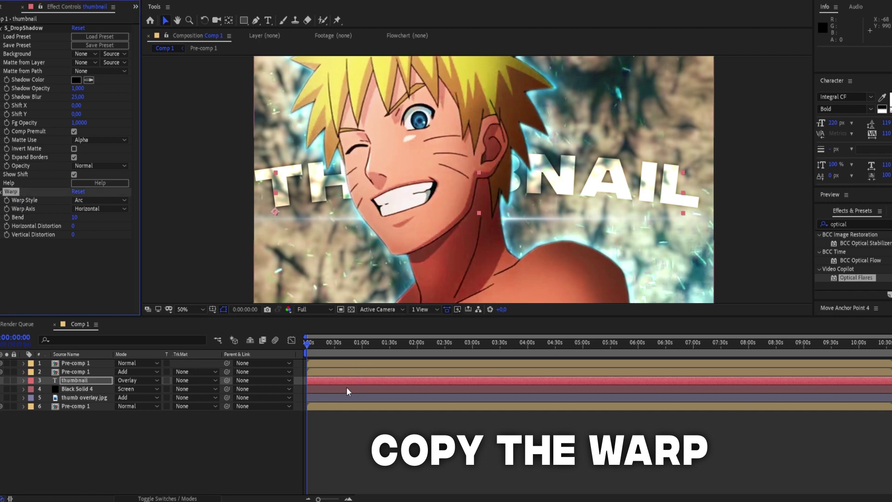
{"action": "left_click", "coordinate": [346, 389]}
{"action": "key", "text": "ctrl+v"}
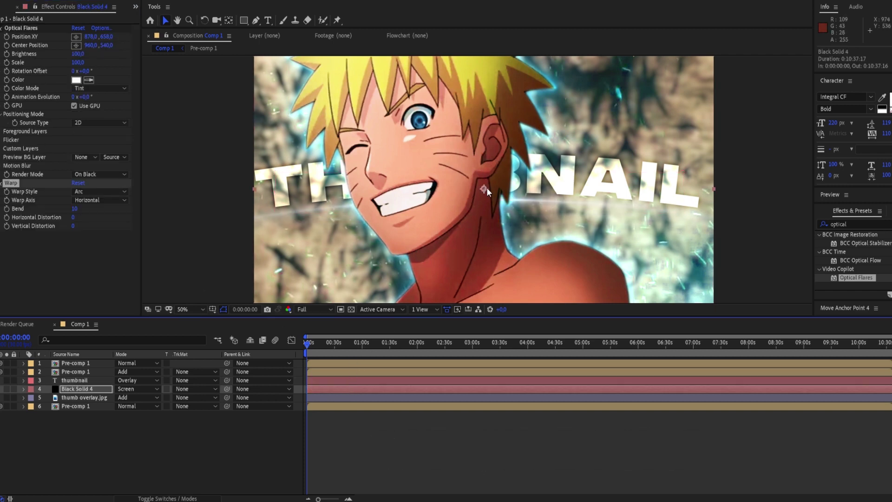
{"action": "left_click_drag", "start_coordinate": [486, 188], "coordinate": [484, 190]}
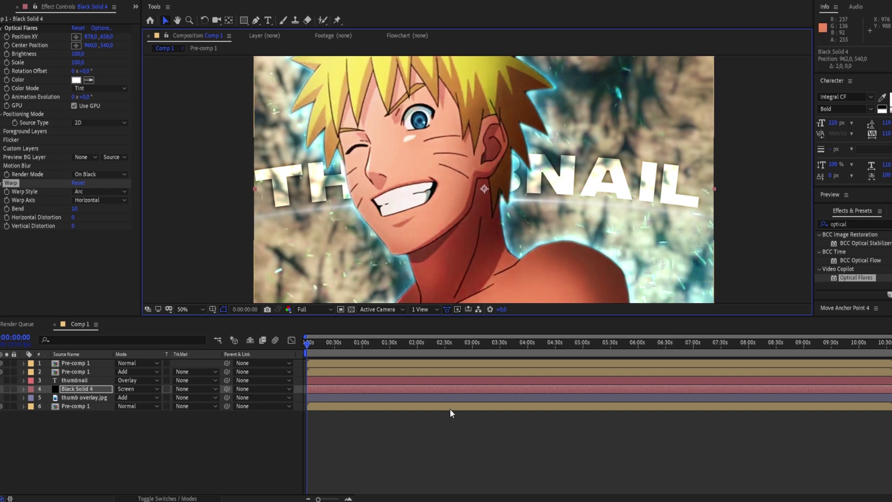
{"action": "left_click_drag", "start_coordinate": [101, 437], "coordinate": [73, 364]}
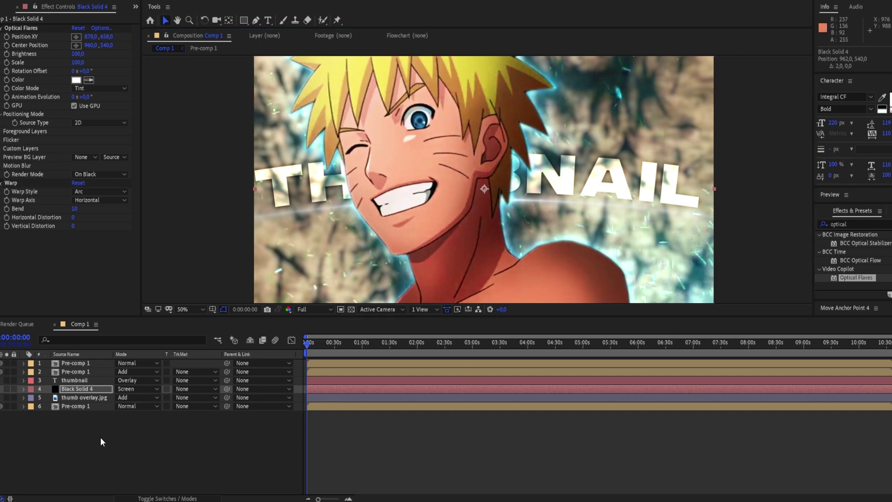
Pre-compose all six Comp 1 layers into Pre-comp 2, moving all attributes
{"action": "right_click", "coordinate": [73, 364]}
{"action": "left_click", "coordinate": [100, 319]}
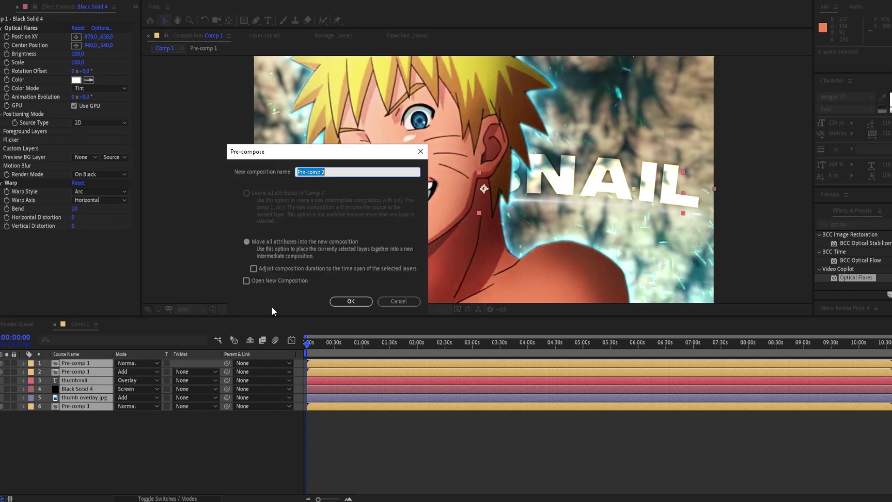
{"action": "left_click", "coordinate": [343, 302]}
Set the viewer magnification to Fit so the whole composition shows
{"action": "key", "text": "comma"}
{"action": "key", "text": "comma"}
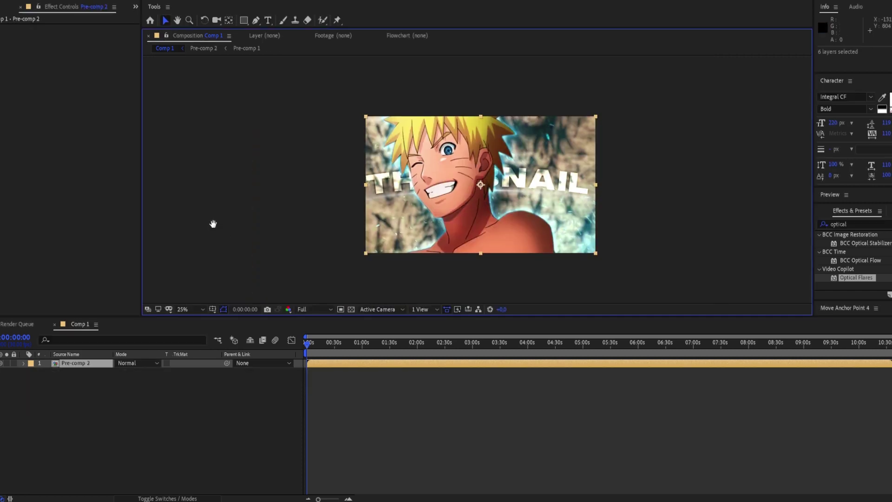
{"action": "left_click_drag", "start_coordinate": [213, 223], "coordinate": [181, 218]}
{"action": "key", "text": "v"}
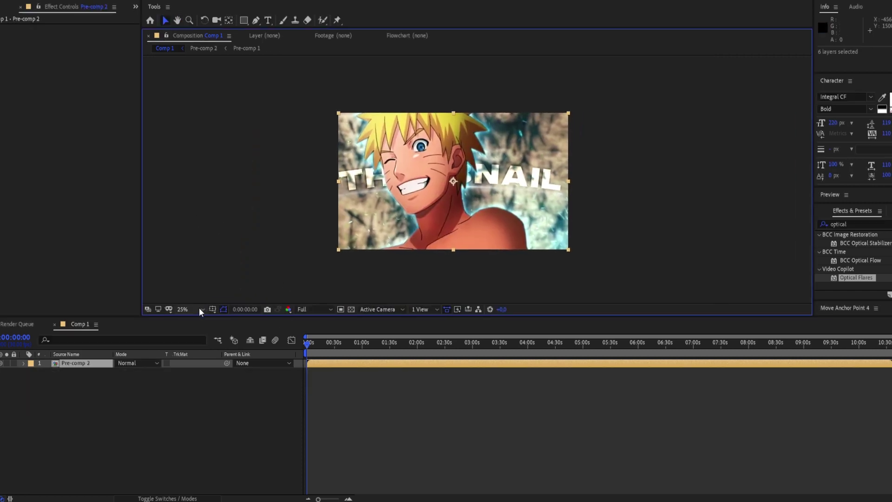
{"action": "left_click", "coordinate": [200, 309]}
{"action": "left_click", "coordinate": [197, 317]}
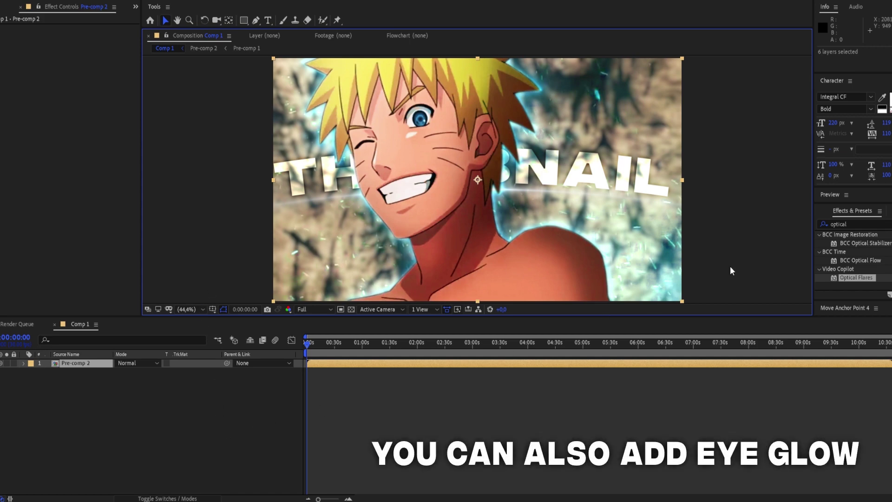
Apply S_LensFlare to Pre-comp 2 and place its hotspot on the character's open eye
{"action": "left_click", "coordinate": [855, 224]}
{"action": "type", "text": "S"}
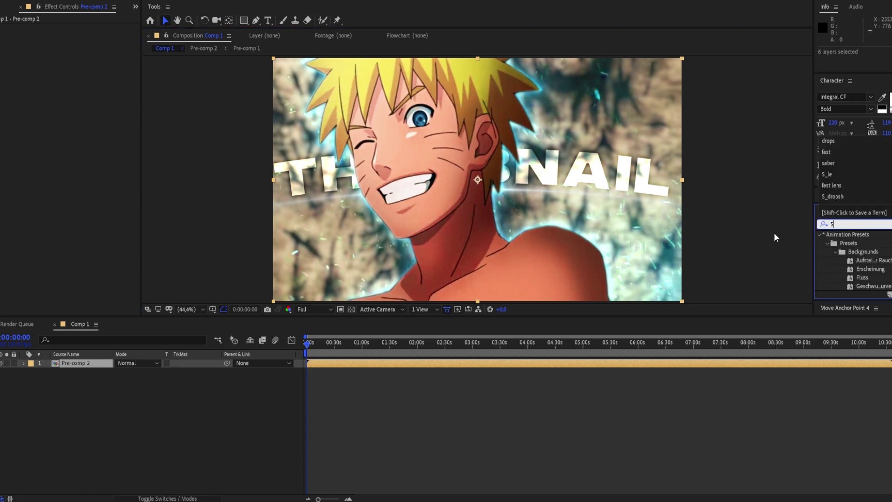
{"action": "type", "text": "_le"}
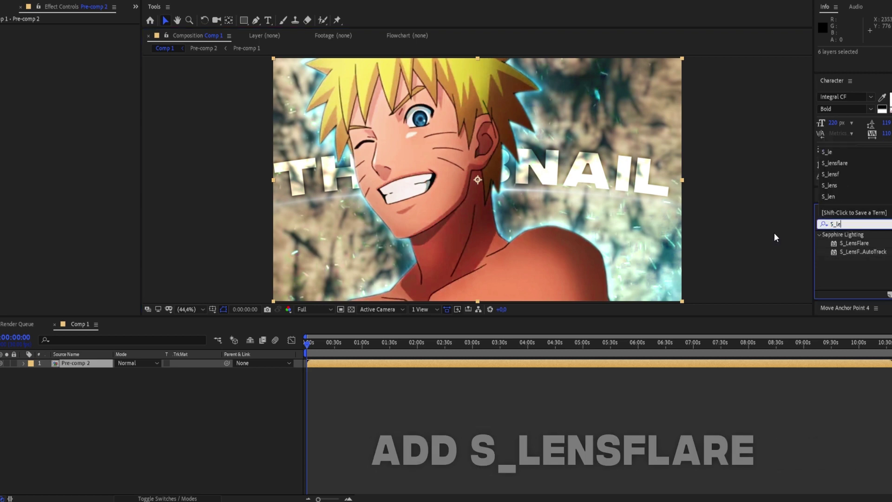
{"action": "type", "text": "nsfla"}
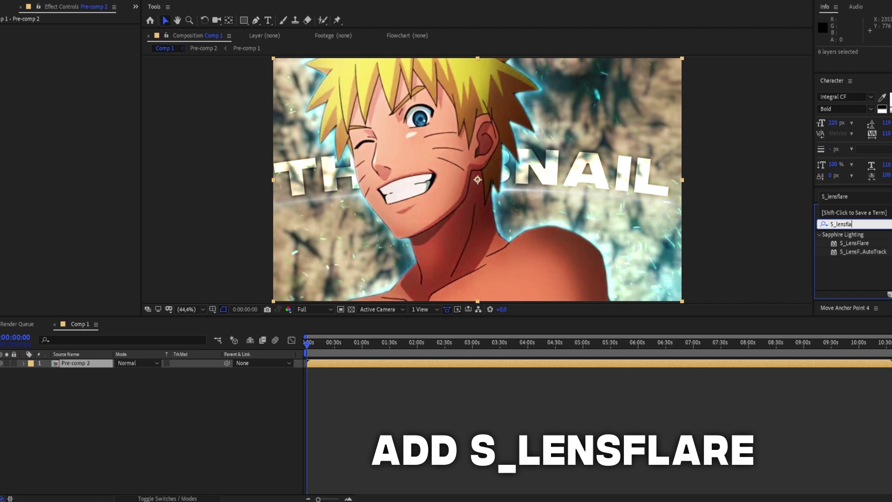
{"action": "type", "text": "re"}
{"action": "left_click_drag", "start_coordinate": [852, 242], "coordinate": [481, 364]}
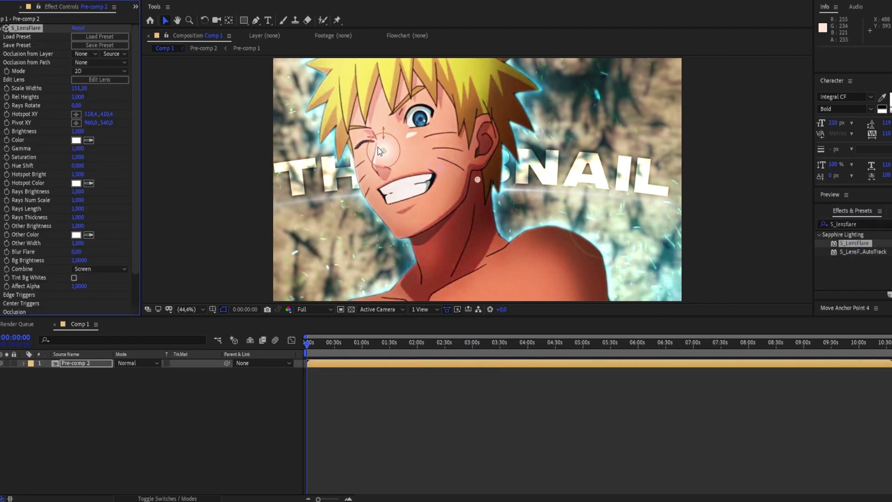
{"action": "left_click_drag", "start_coordinate": [384, 150], "coordinate": [421, 122]}
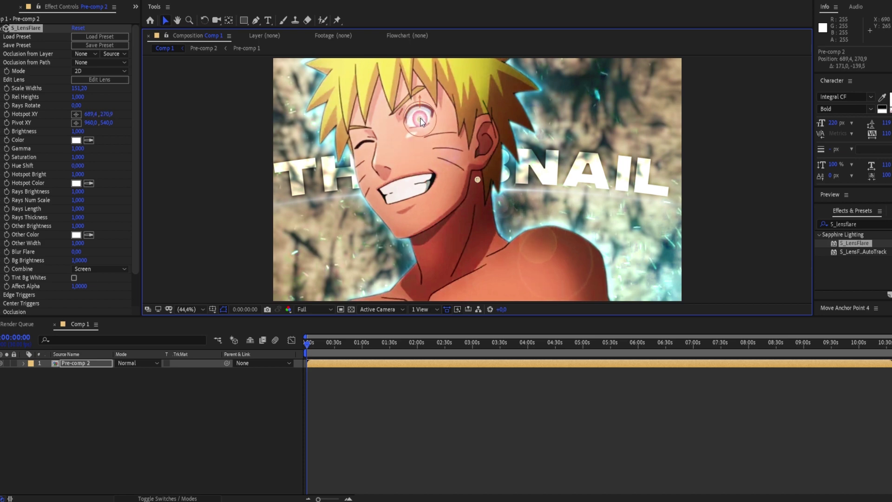
Change the flare colour to blue and recentre the hotspot on the eye
{"action": "left_click", "coordinate": [77, 140]}
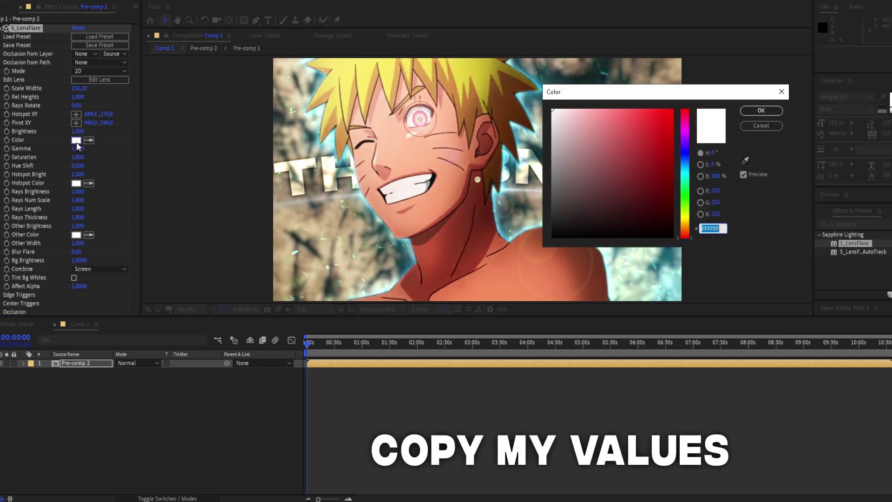
{"action": "left_click_drag", "start_coordinate": [685, 212], "coordinate": [685, 165]}
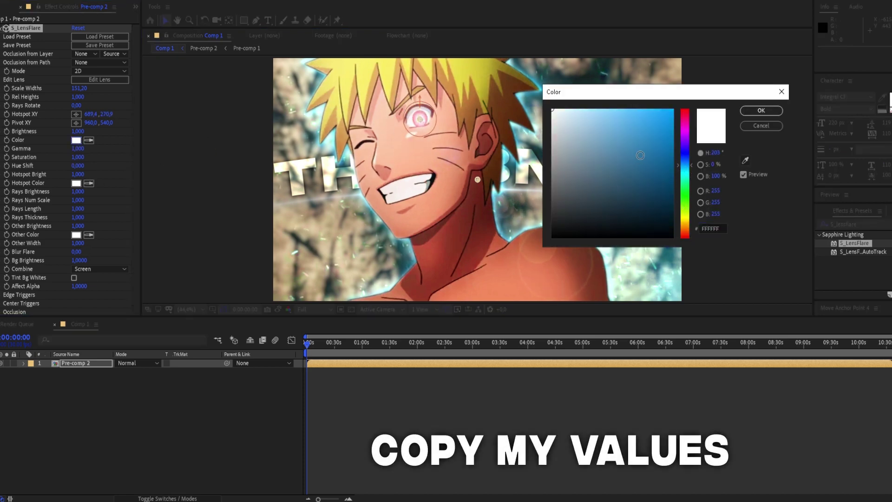
{"action": "left_click", "coordinate": [641, 155]}
{"action": "left_click", "coordinate": [761, 111]}
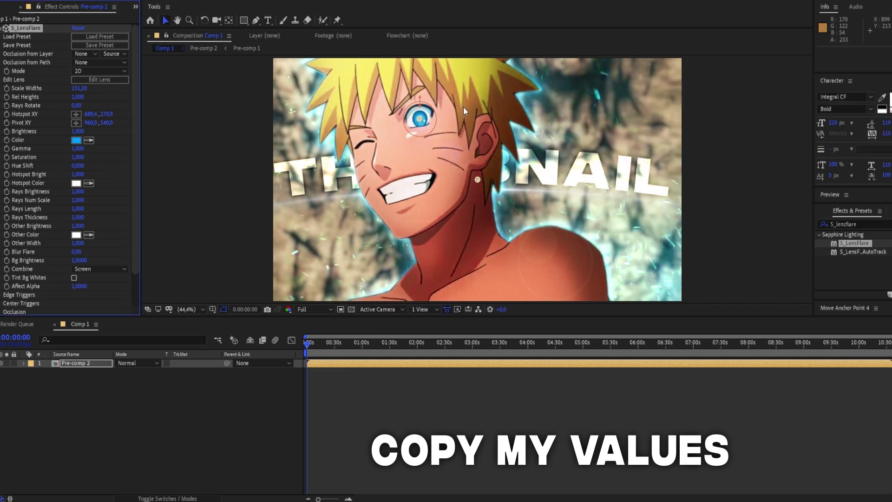
{"action": "left_click_drag", "start_coordinate": [419, 121], "coordinate": [420, 122]}
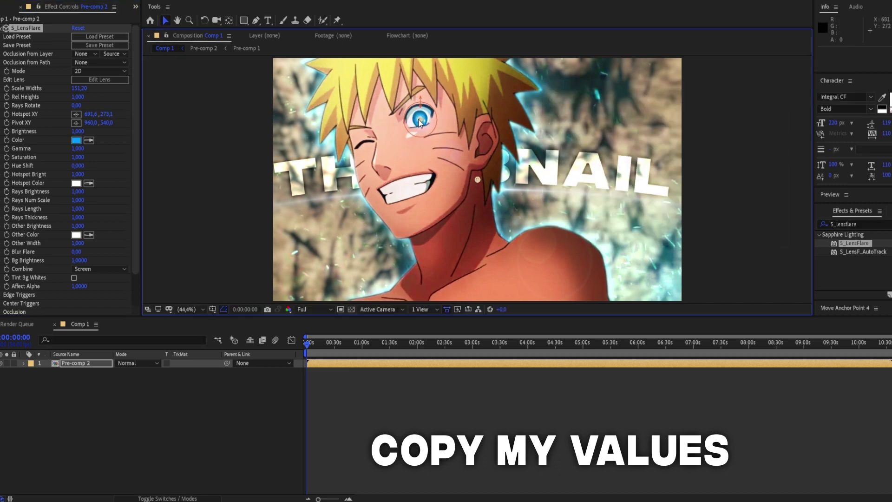
Set S_LensFlare Rays Brightness and Other Brightness both to 0
{"action": "left_click", "coordinate": [78, 192]}
{"action": "left_click", "coordinate": [80, 192]}
{"action": "type", "text": "0"}
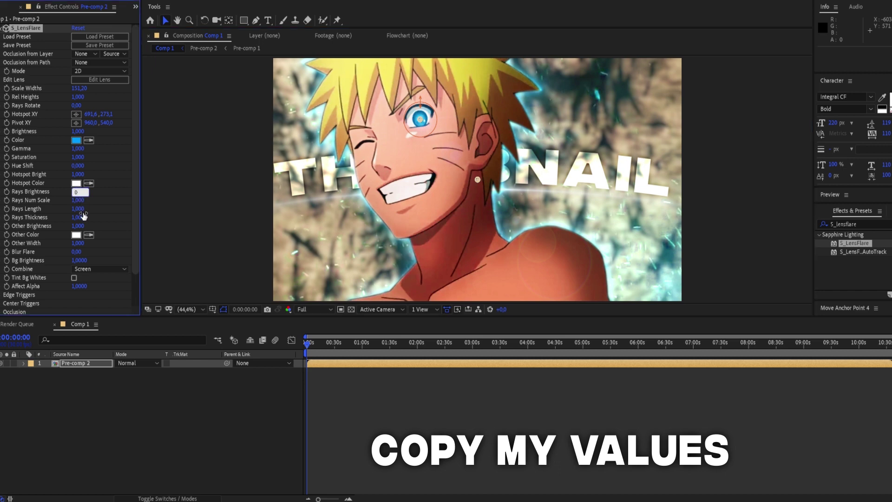
{"action": "left_click", "coordinate": [78, 226]}
{"action": "key", "text": "Return"}
Set Blur Flare to 50 and flare Brightness to 1.5, then preview the result
{"action": "left_click", "coordinate": [79, 251]}
{"action": "type", "text": "50"}
{"action": "key", "text": "Return"}
{"action": "left_click", "coordinate": [302, 378]}
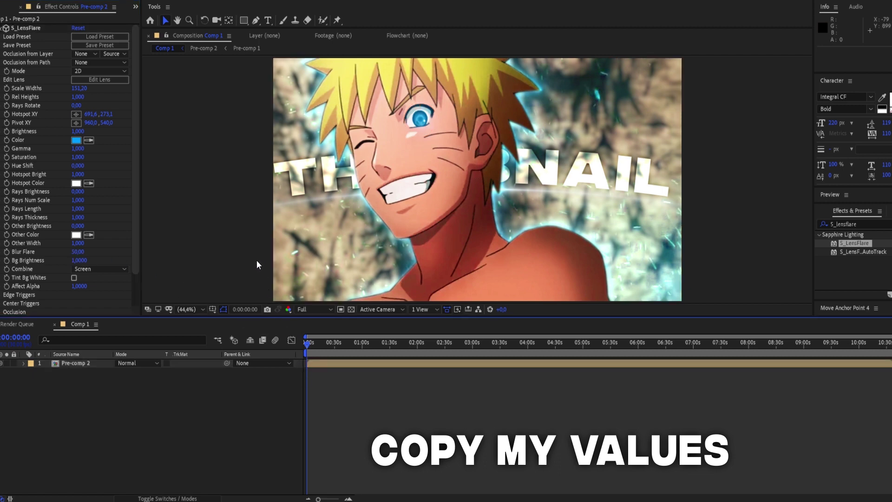
{"action": "left_click", "coordinate": [79, 131]}
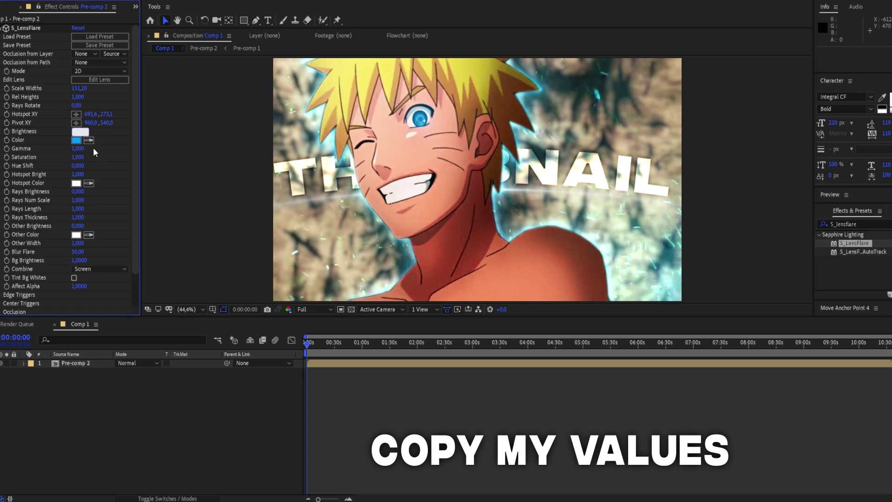
{"action": "type", "text": "15"}
{"action": "left_click", "coordinate": [94, 148]}
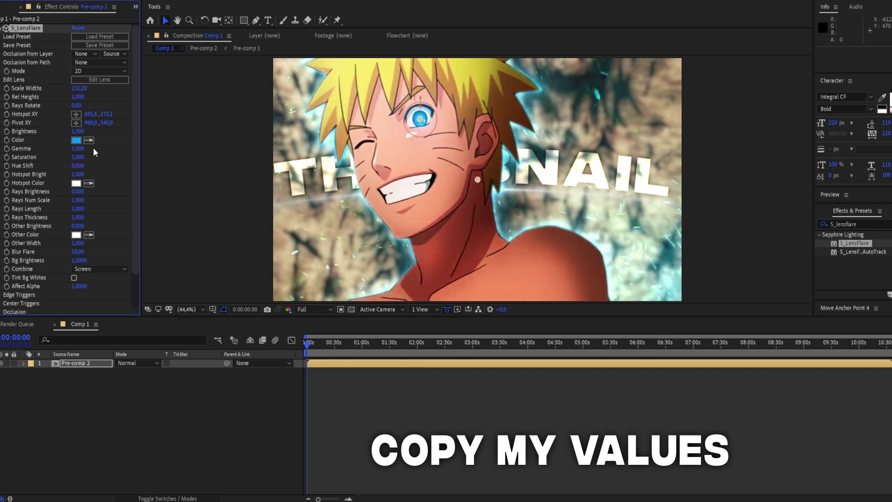
{"action": "left_click", "coordinate": [349, 405]}
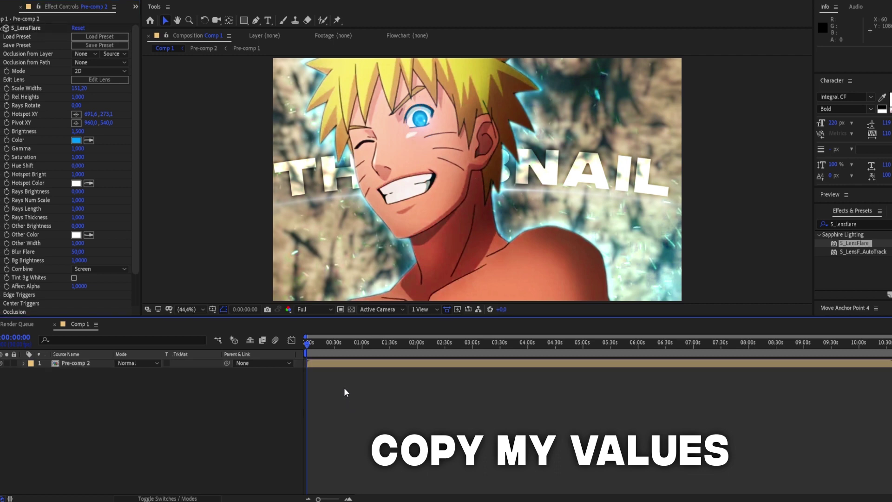